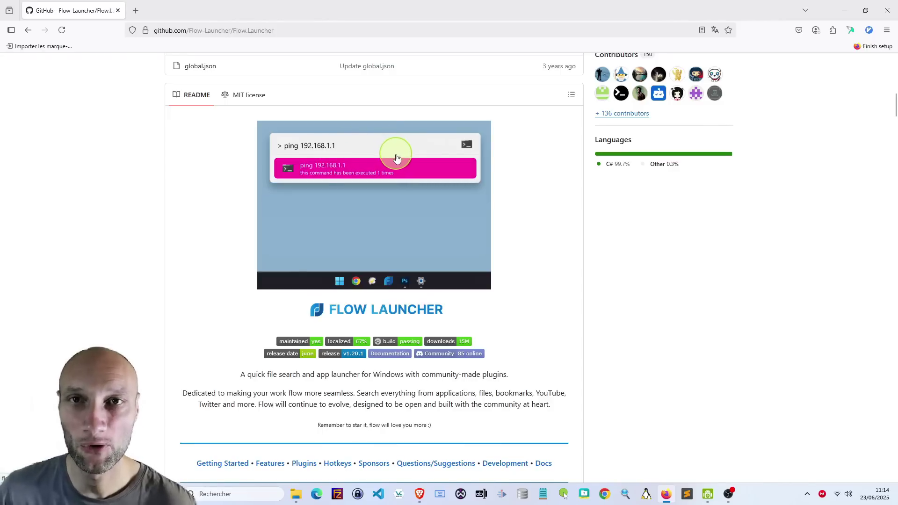
- Review the installation options in the Flow.Launcher README and open the latest release, v1.20.1, in a new browser tab
scroll(398, 161, down, 4)
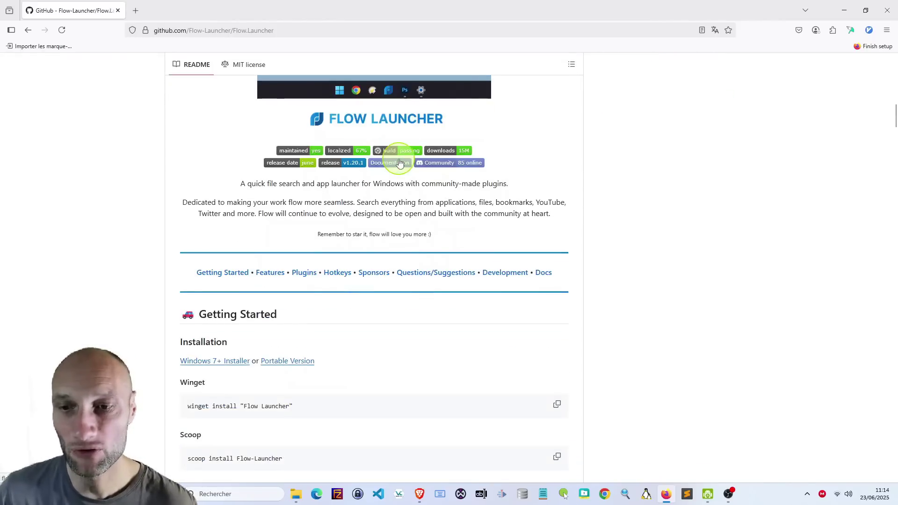
scroll(399, 162, down, 3)
scroll(399, 161, down, 2)
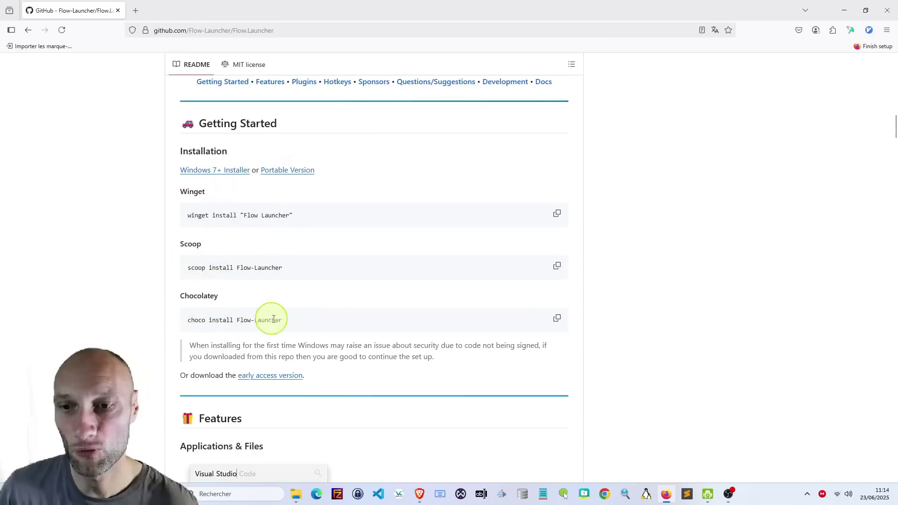
scroll(421, 232, up, 3)
scroll(425, 235, up, 11)
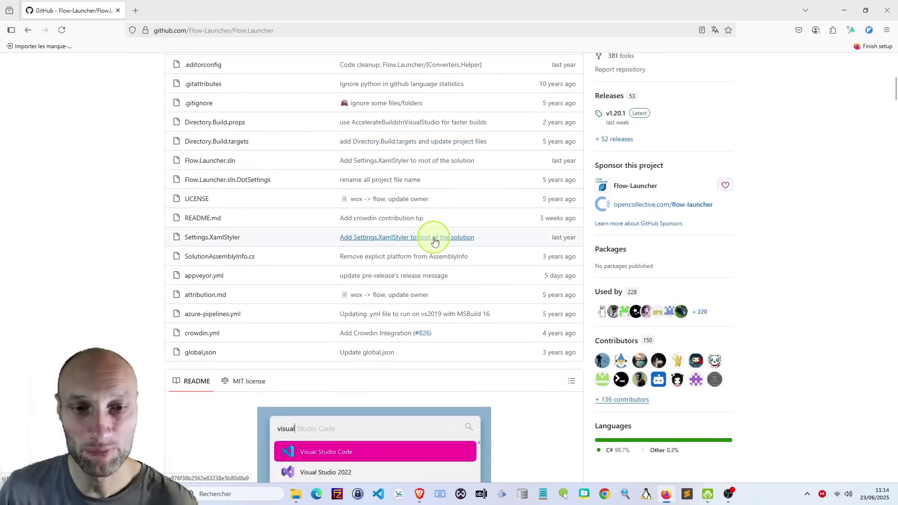
scroll(590, 219, up, 3)
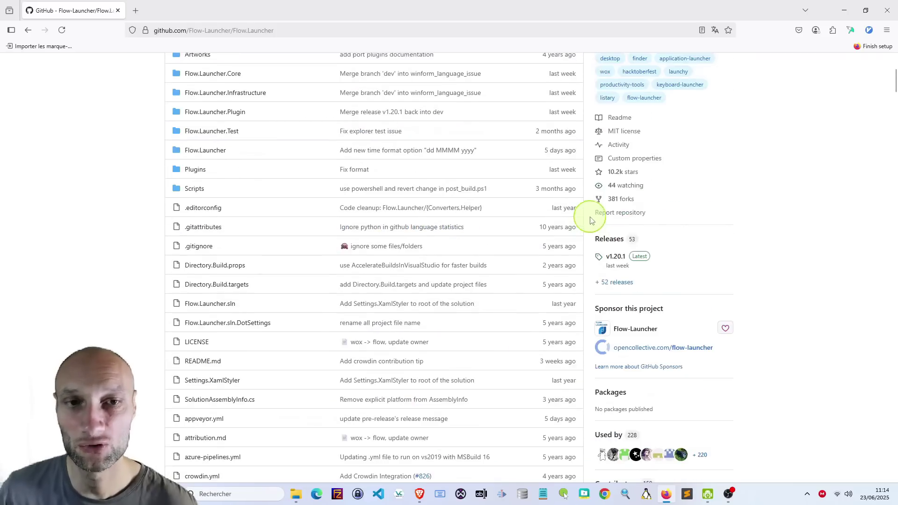
middle_click(616, 260)
click(192, 14)
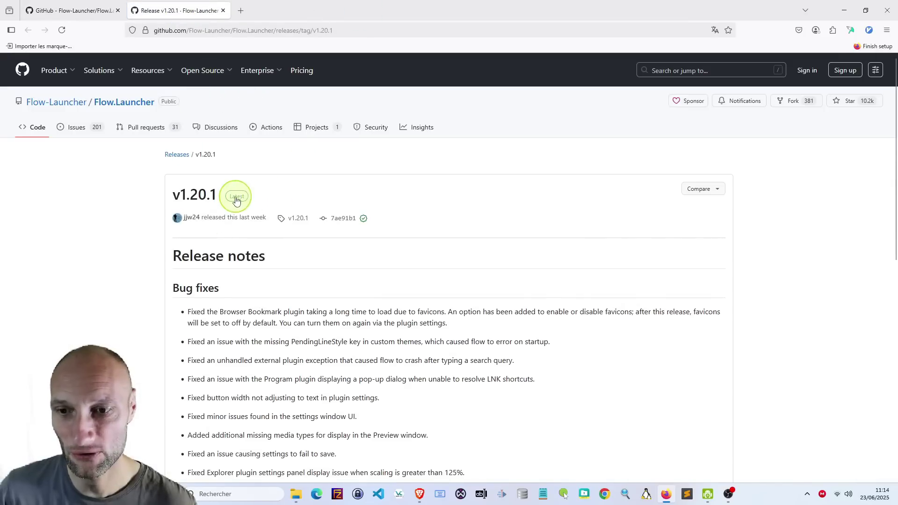
- Examine the v1.20.1 release notes and downloadable assets, and minimize the browser
scroll(219, 198, down, 4)
scroll(219, 197, down, 5)
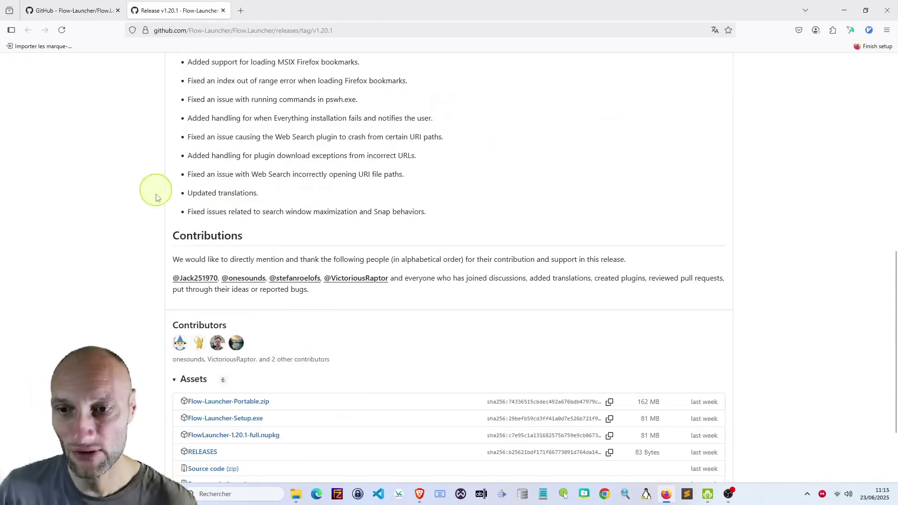
scroll(247, 294, down, 2)
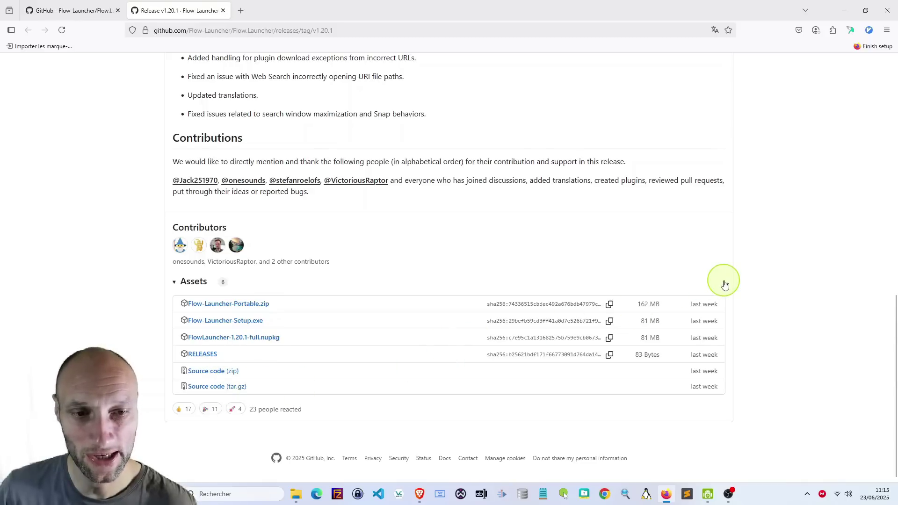
scroll(696, 290, up, 15)
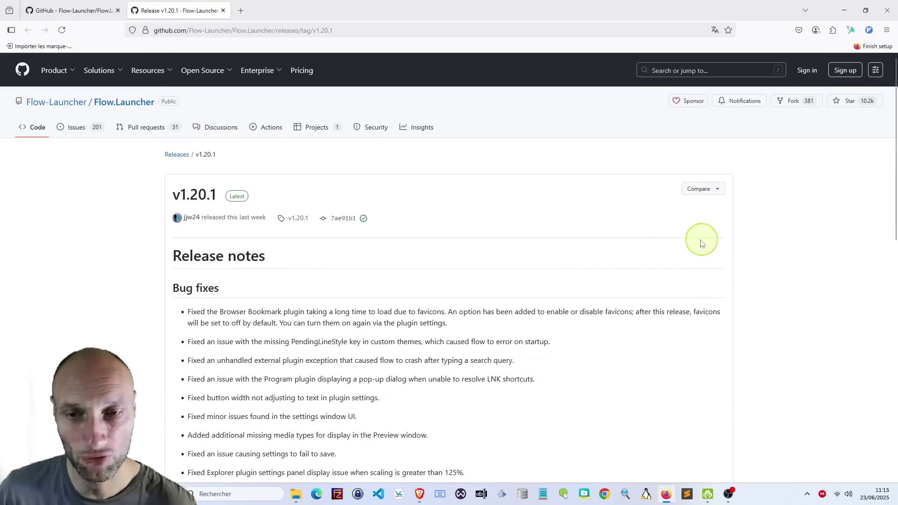
scroll(607, 262, down, 15)
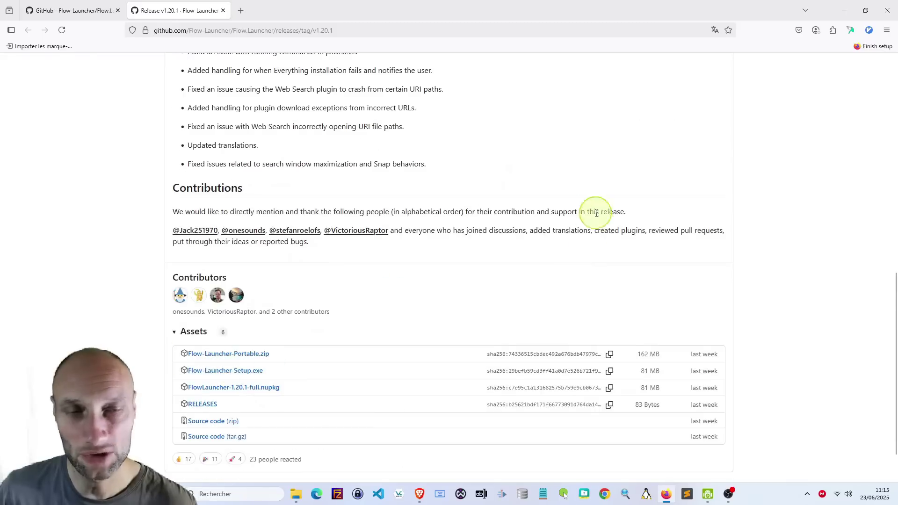
scroll(525, 248, up, 15)
click(840, 11)
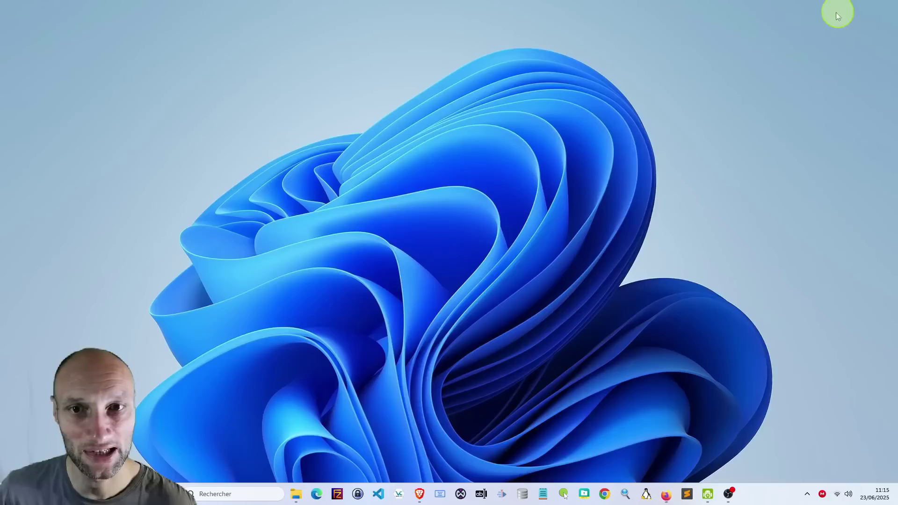
- Run Flow-Launcher-Setup.exe from the tuto folder, allow it through SmartScreen, and minimize File Explorer
click(296, 493)
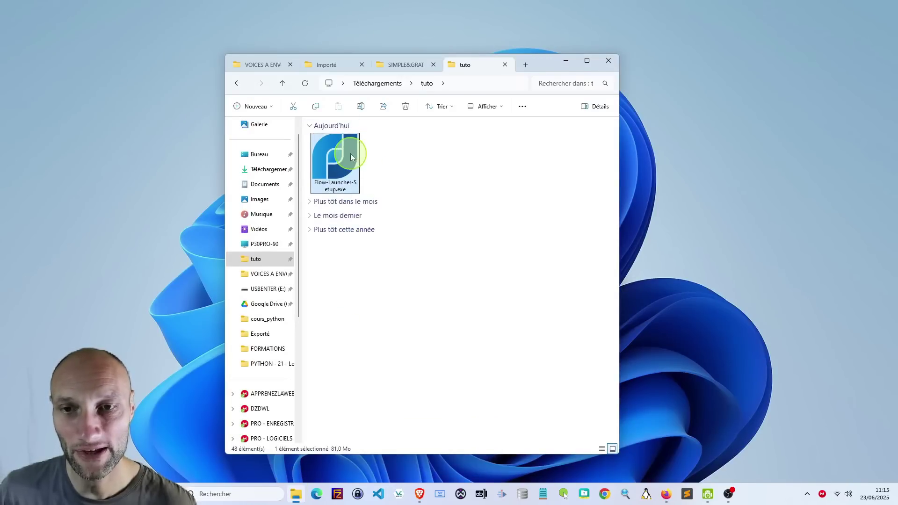
mouse_move(350, 159)
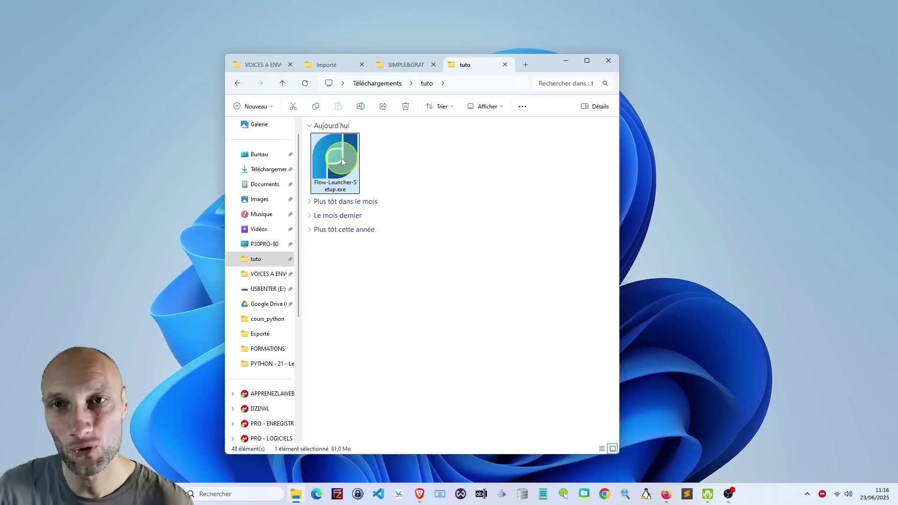
double_click(341, 161)
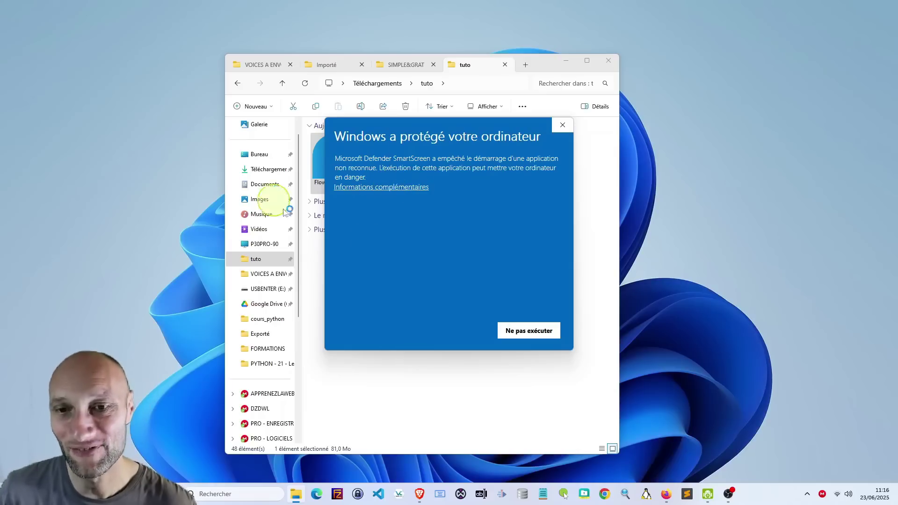
click(372, 188)
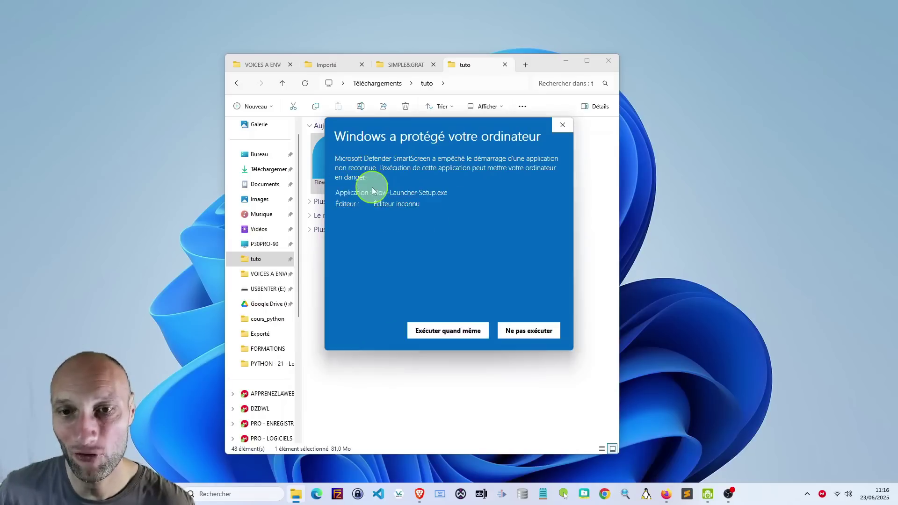
click(460, 332)
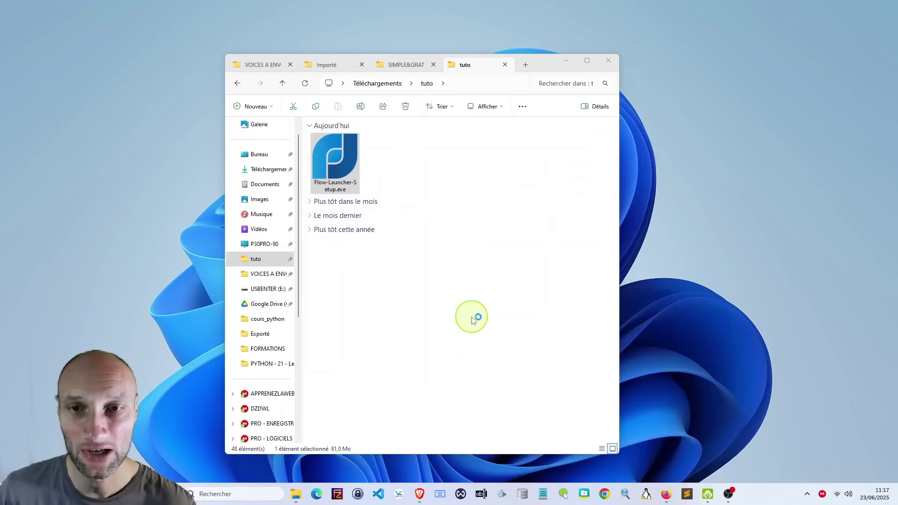
click(566, 61)
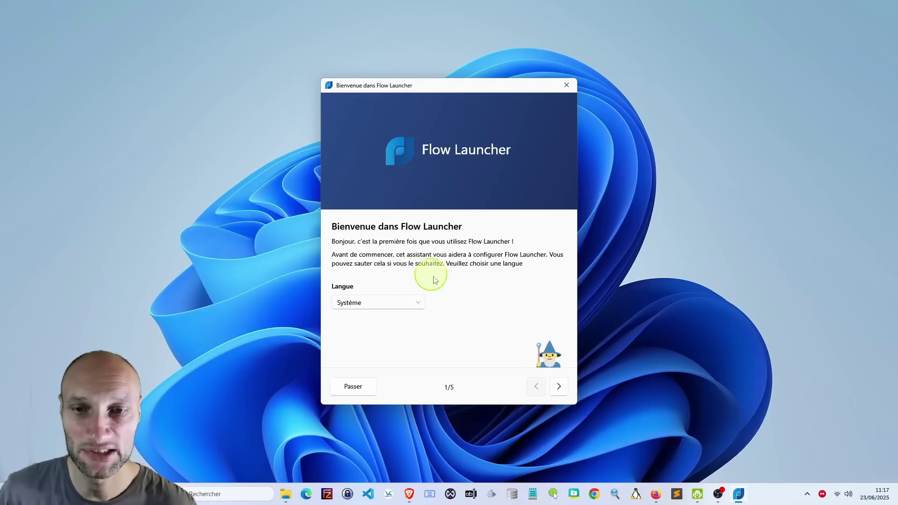
- Go through all five pages of the Flow Launcher welcome wizard and finish it
click(559, 387)
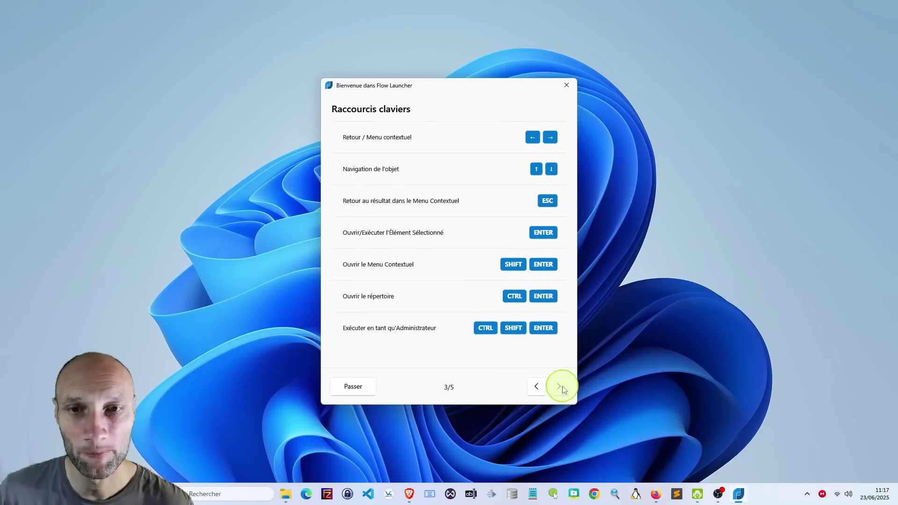
click(560, 386)
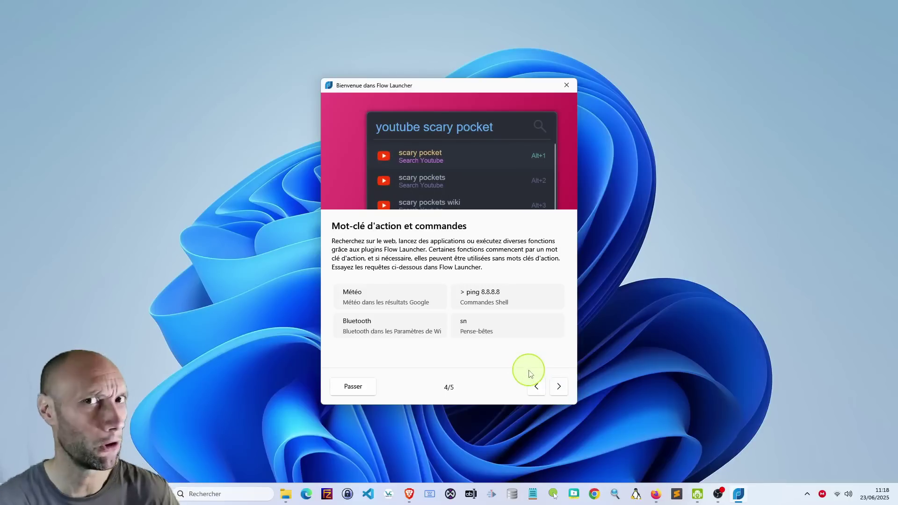
click(559, 385)
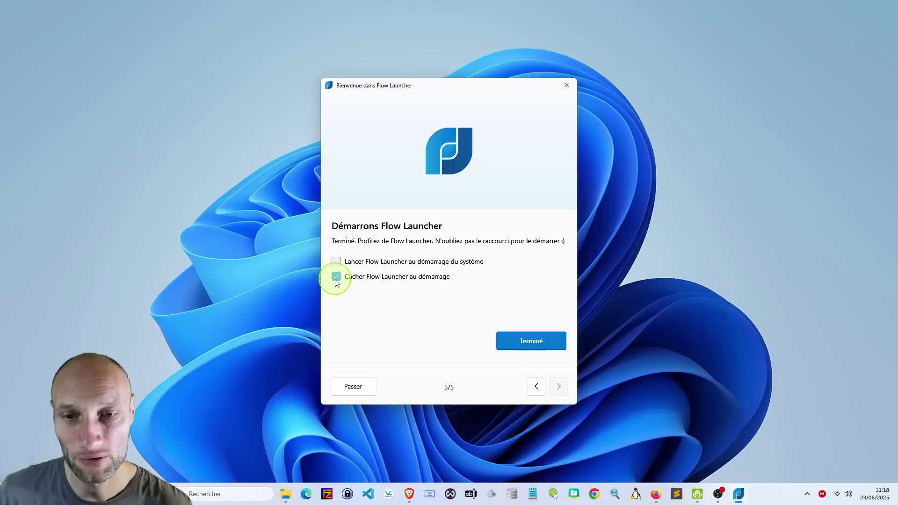
click(531, 340)
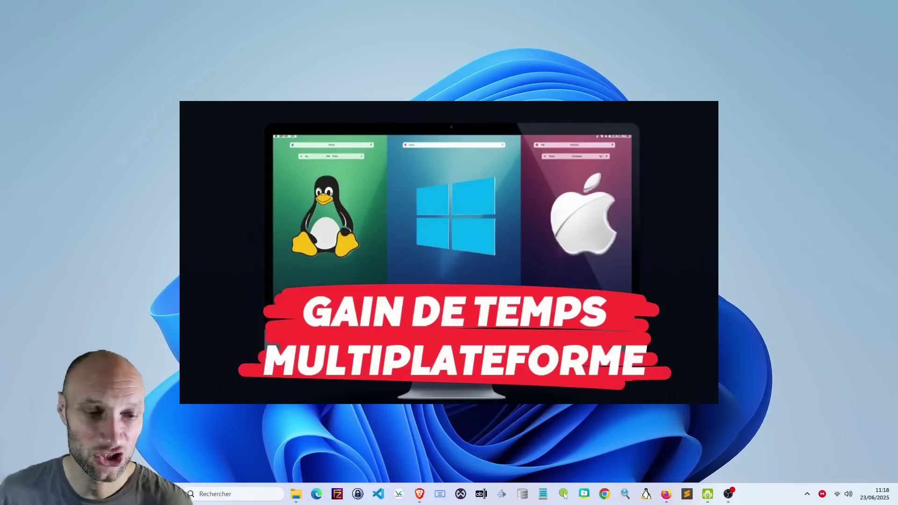
- Open the Flow Launcher search window from its hidden notification-area entry, and dismiss it
click(807, 494)
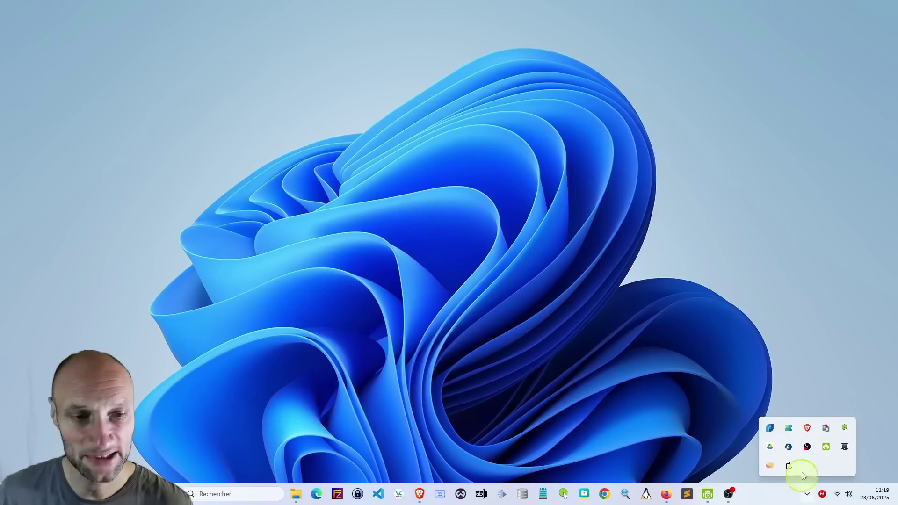
click(771, 429)
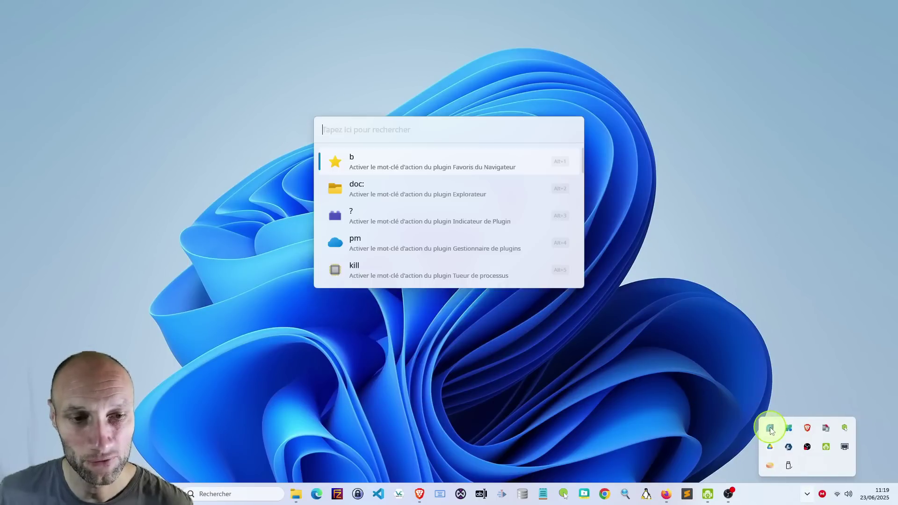
click(731, 258)
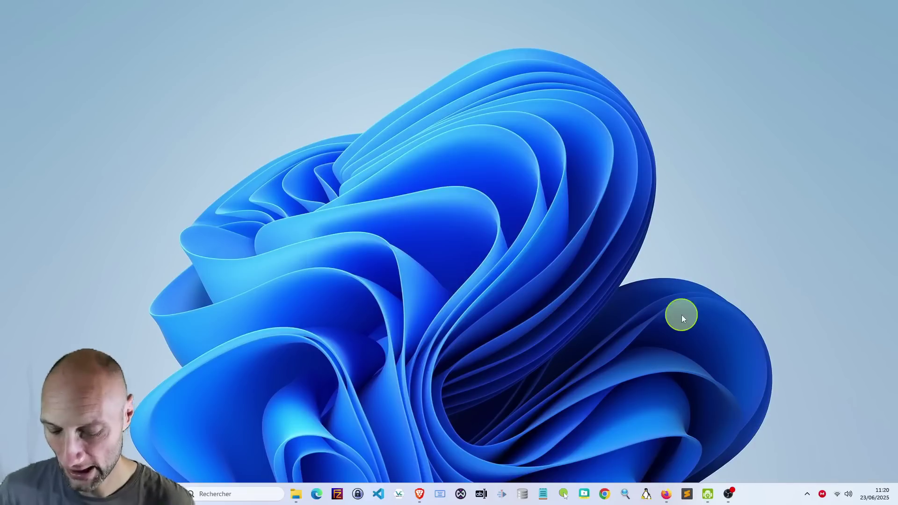
- Show and hide the Flow Launcher search window several times, leaving it open
key(alt+space)
key(alt+space)
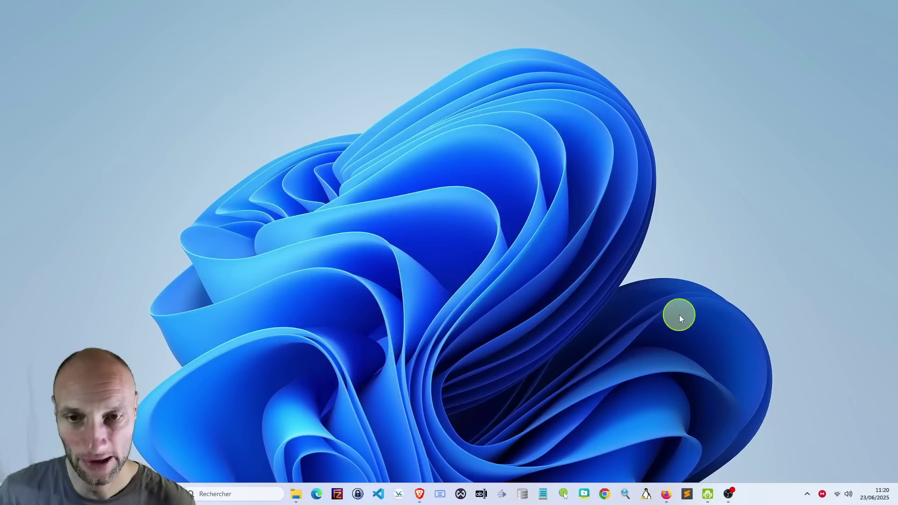
key(alt+space)
key(alt+space)
key(alt+space)
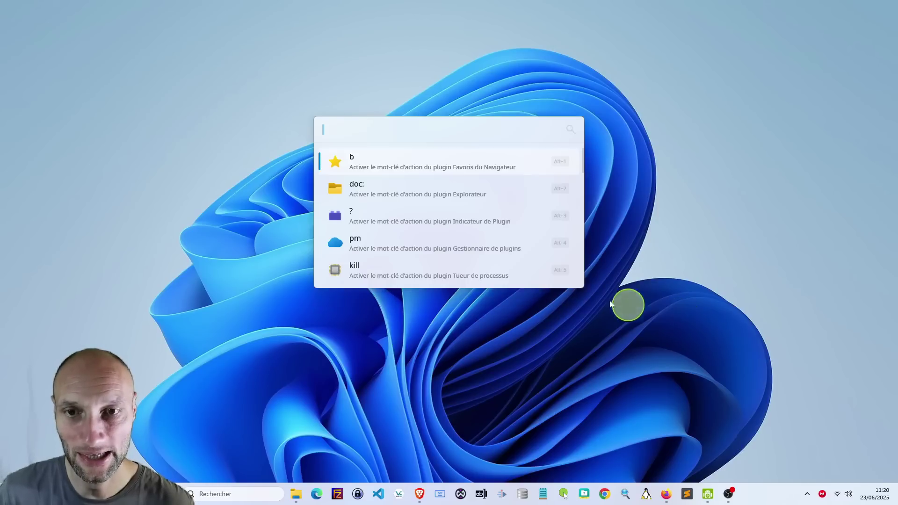
key(alt+space)
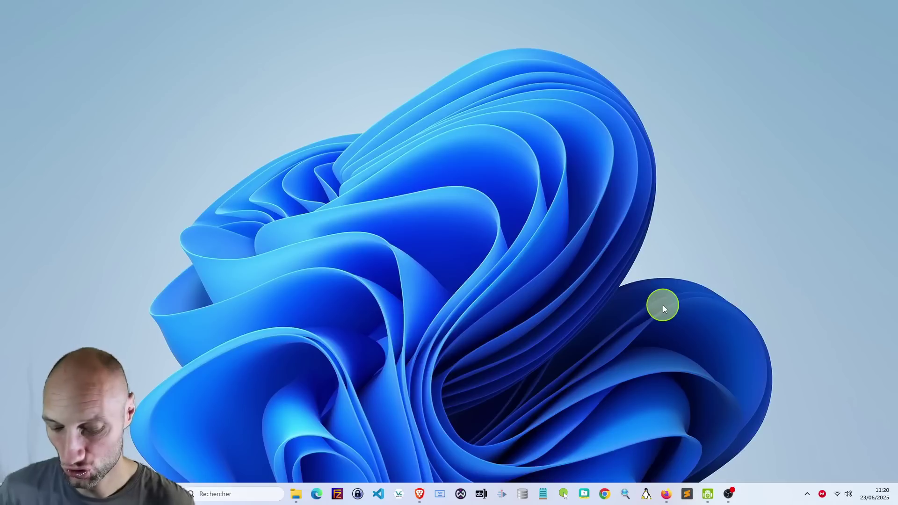
key(alt+space)
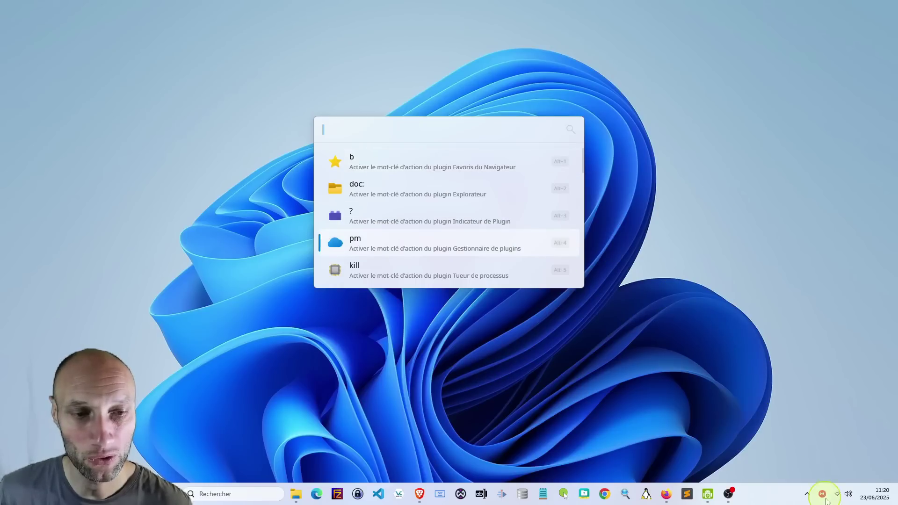
- Open Flow Launcher's settings and examine the General options from startup behaviour to the Python and Node.js paths
click(806, 494)
right_click(769, 426)
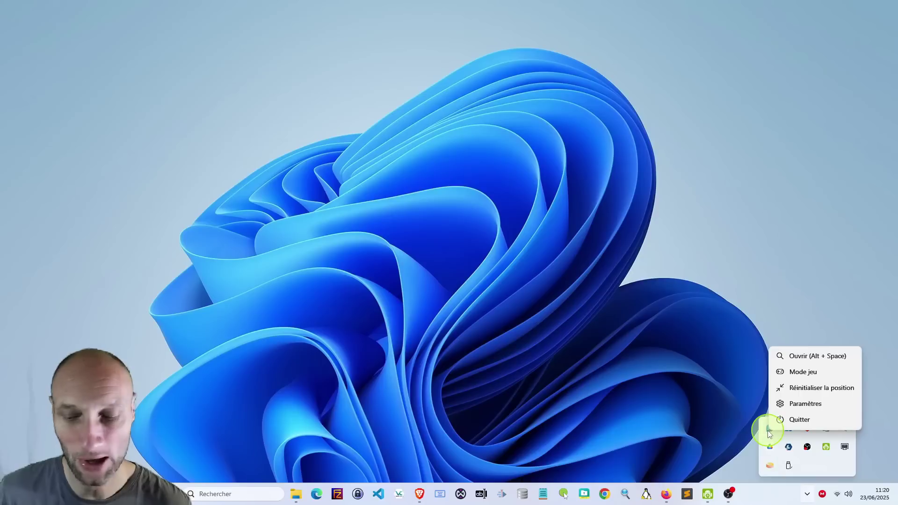
click(804, 405)
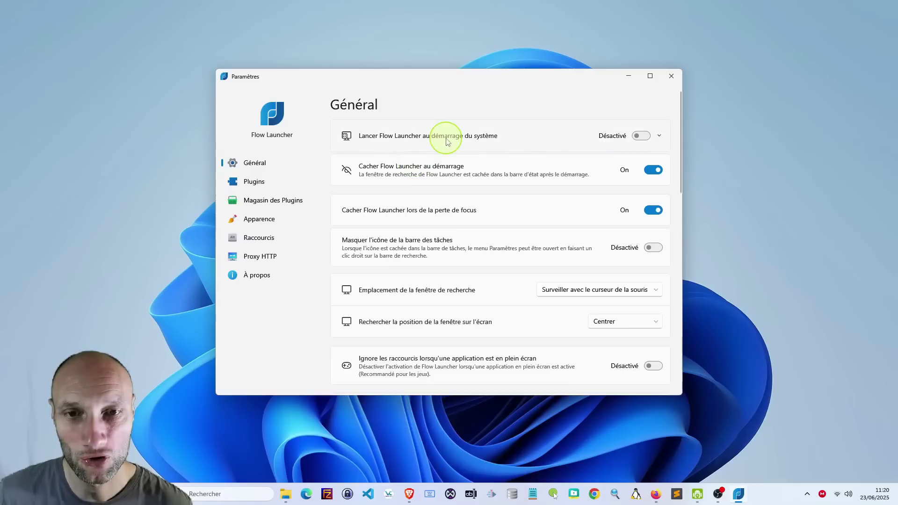
scroll(369, 268, down, 3)
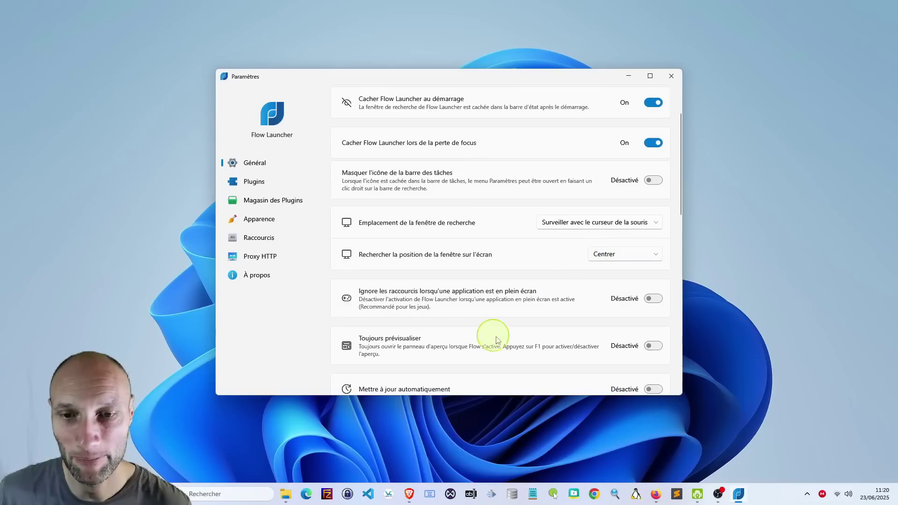
scroll(501, 344, down, 3)
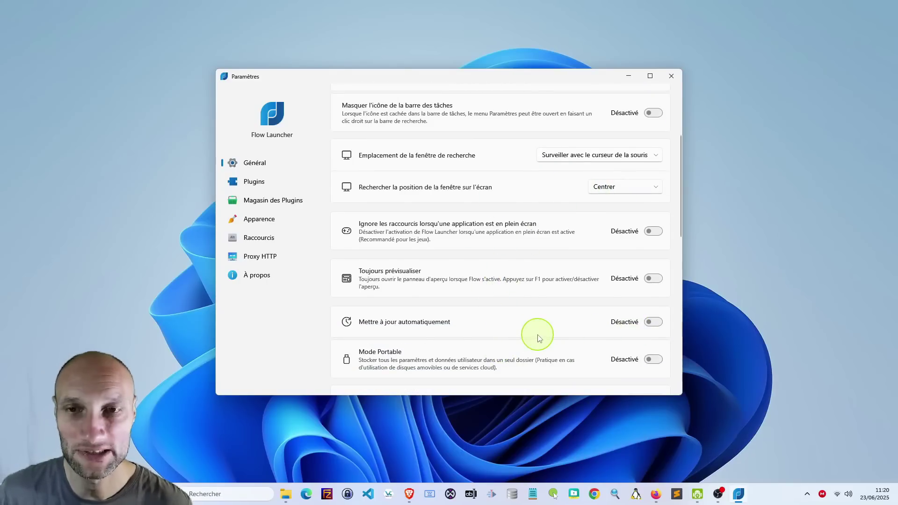
scroll(538, 337, down, 2)
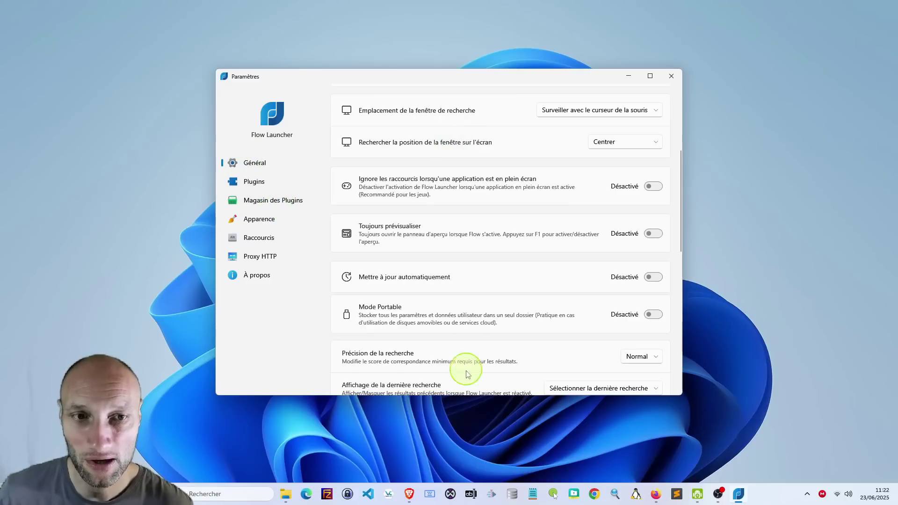
scroll(465, 355, down, 10)
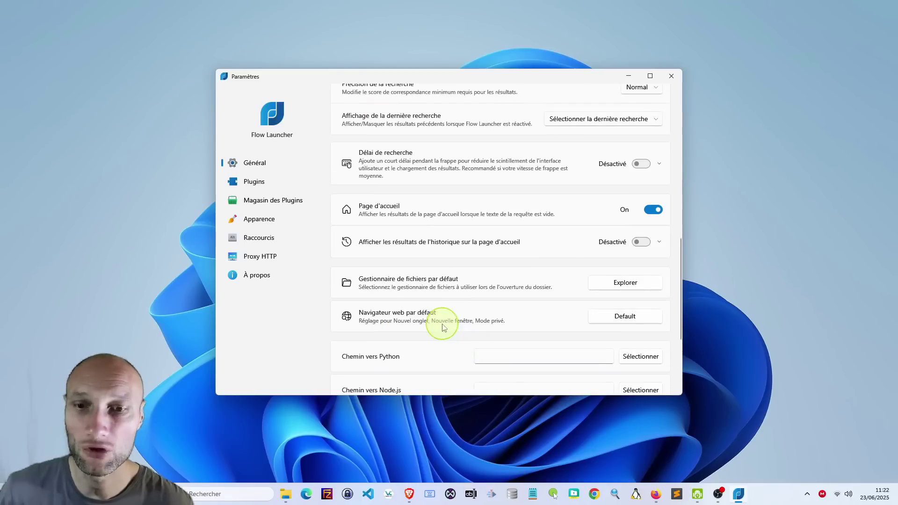
scroll(439, 341, down, 5)
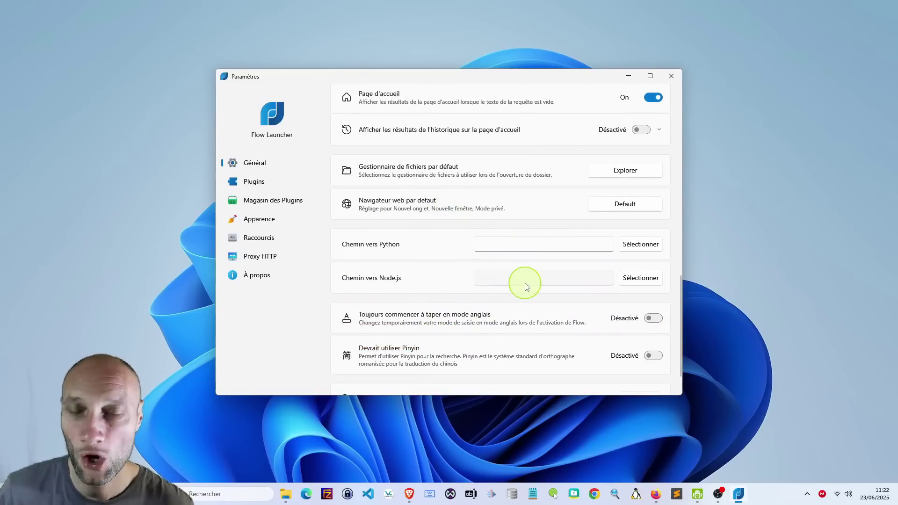
- Examine the list of installed plugins in Flow Launcher's settings, from Calculatrice to Tueur de processus
click(256, 183)
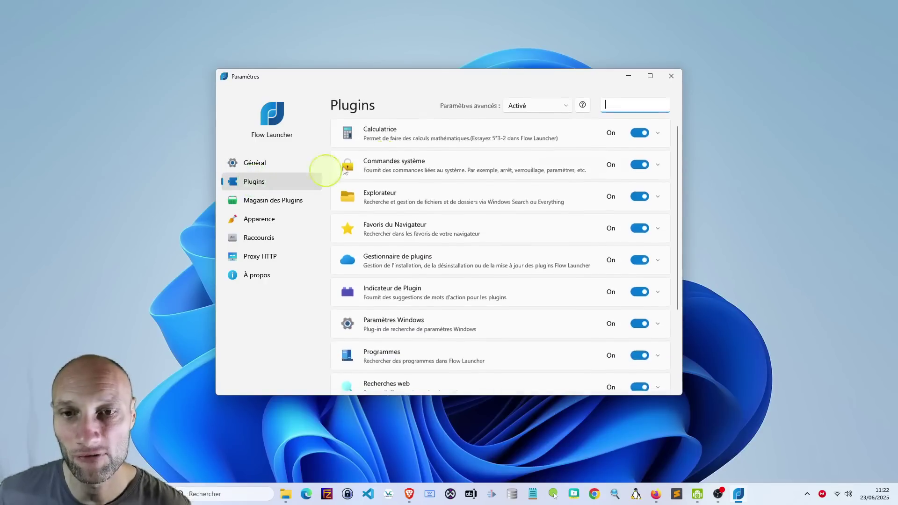
scroll(438, 306, down, 2)
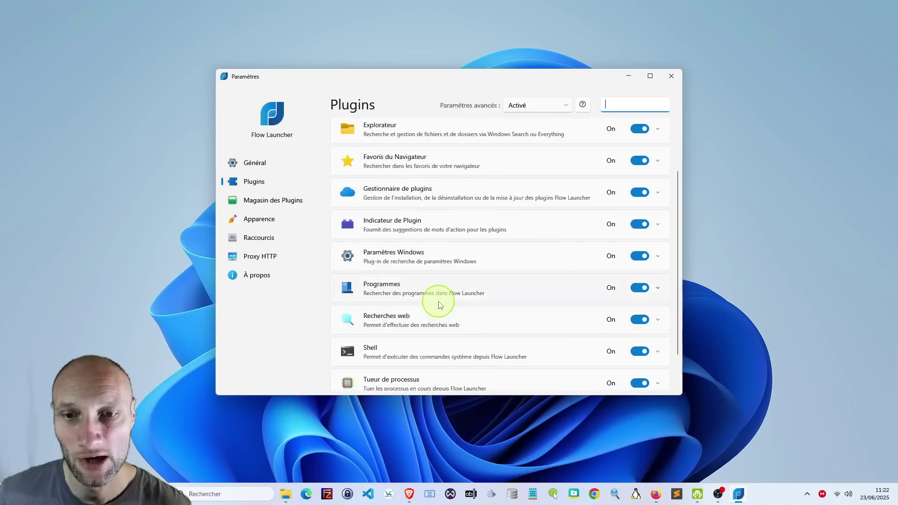
scroll(440, 305, down, 1)
scroll(439, 304, up, 3)
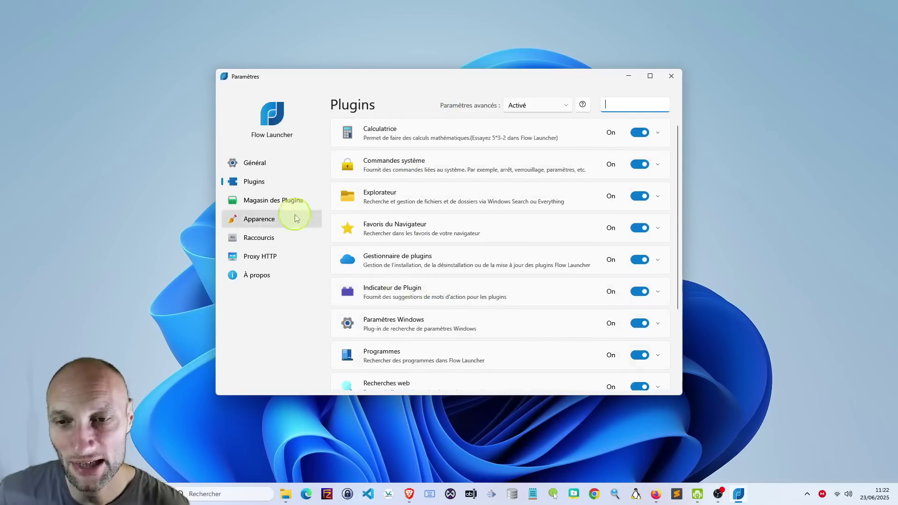
- Browse the plugin store's recently updated plugins and available modules
click(263, 201)
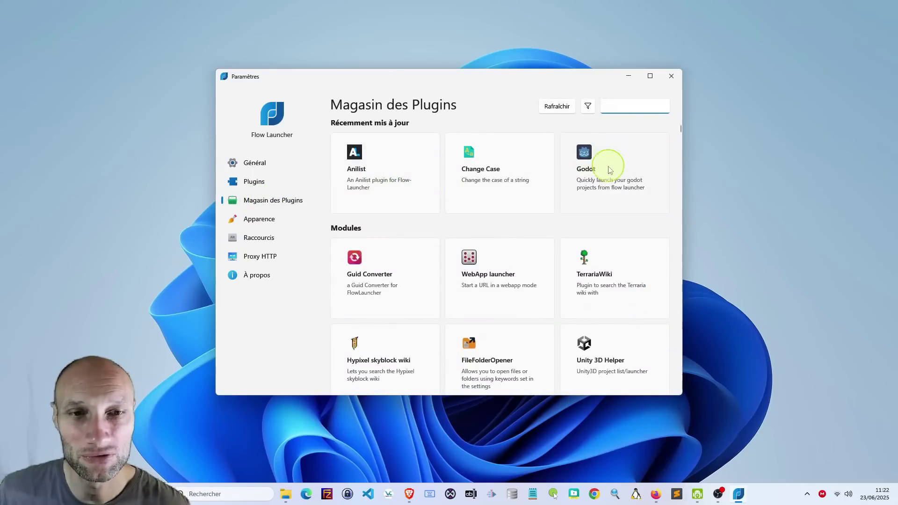
scroll(608, 171, down, 1)
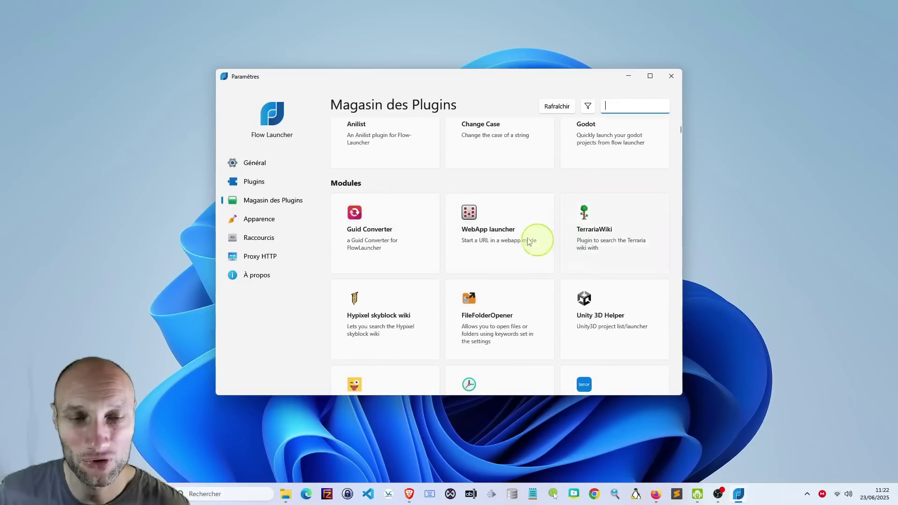
scroll(501, 222, down, 3)
scroll(502, 222, down, 3)
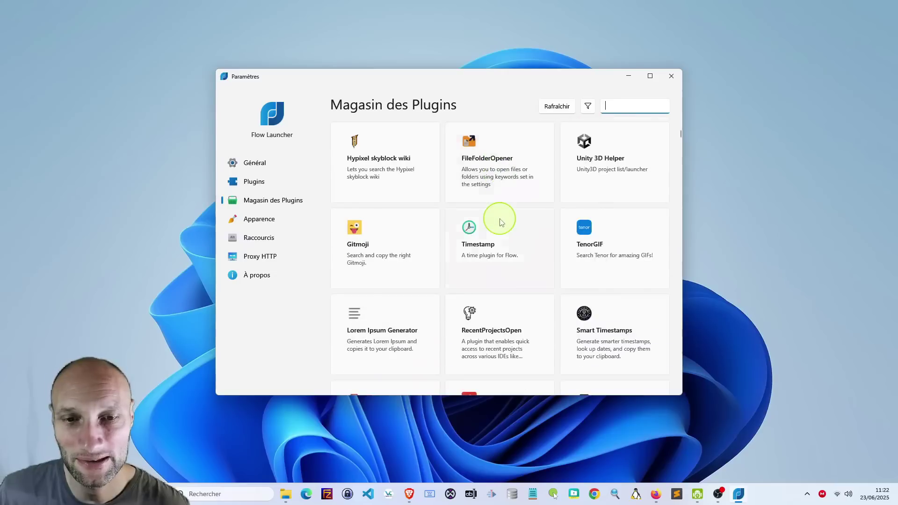
scroll(502, 224, down, 1)
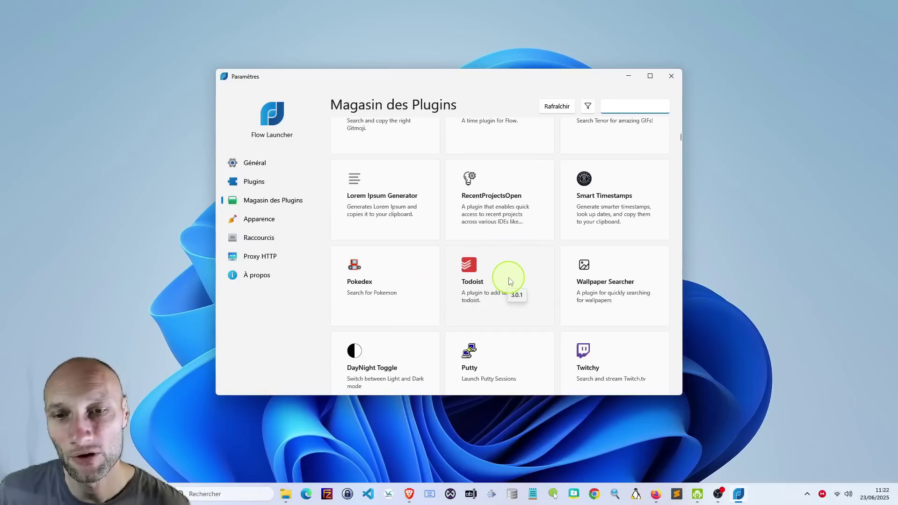
scroll(510, 281, down, 2)
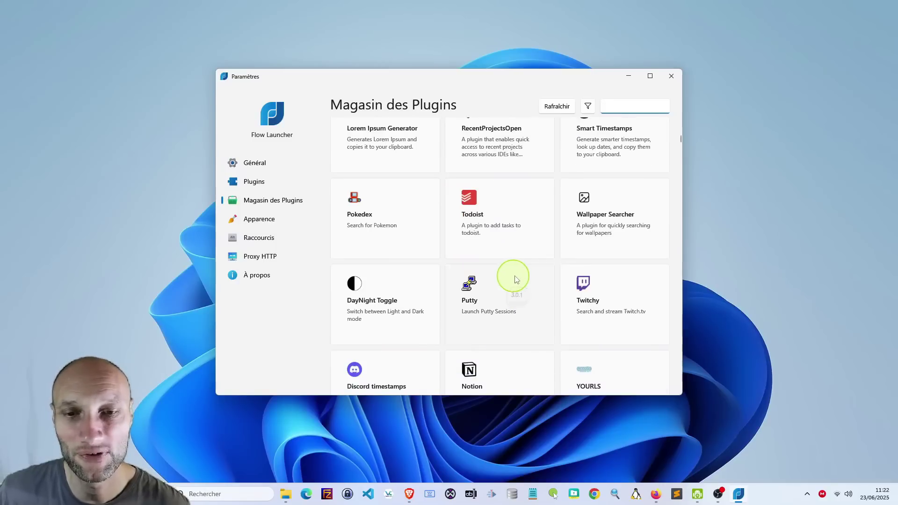
scroll(543, 278, down, 2)
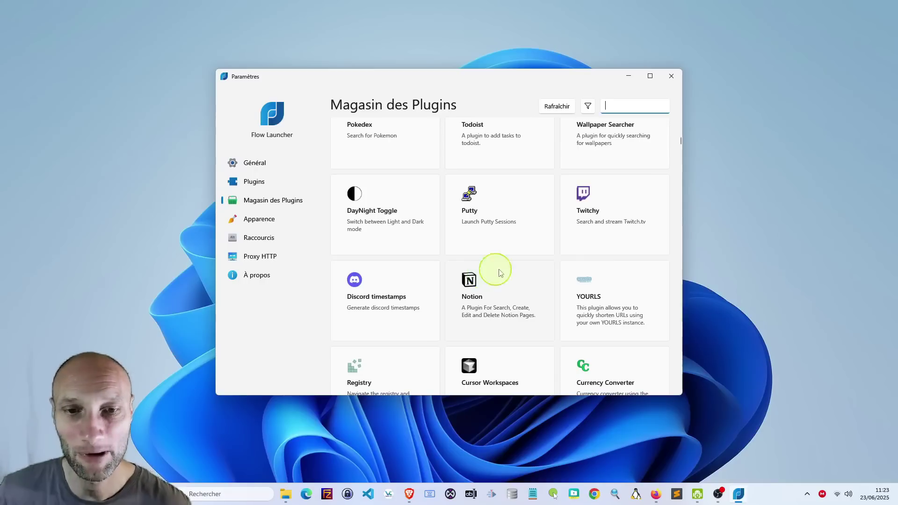
scroll(505, 272, down, 2)
scroll(477, 267, down, 2)
scroll(453, 266, down, 2)
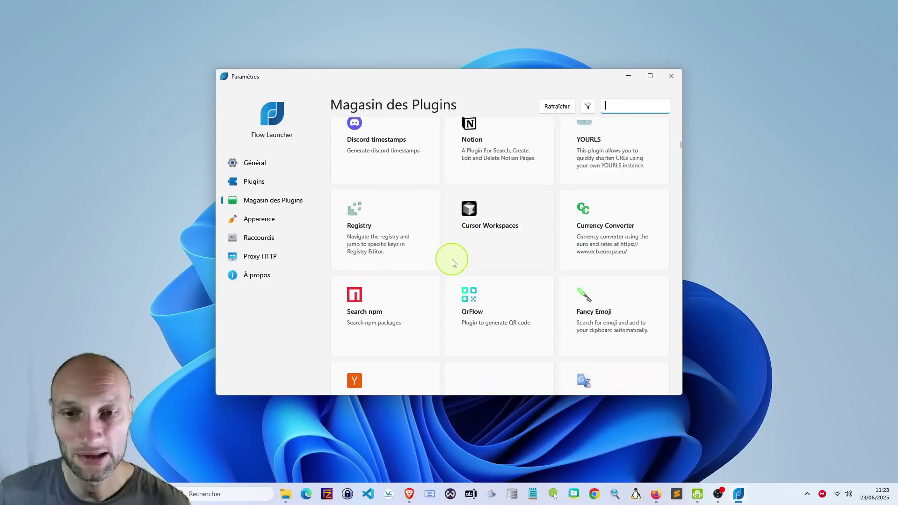
scroll(466, 260, down, 3)
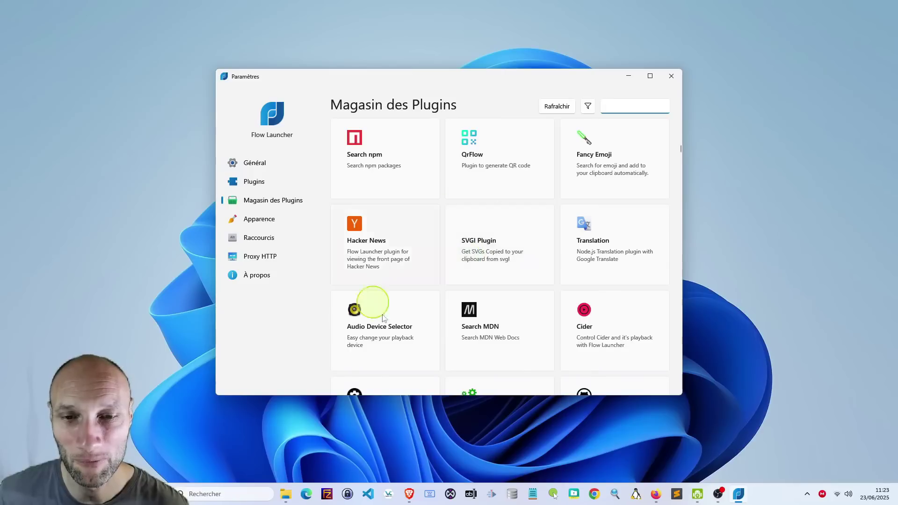
scroll(527, 296, down, 8)
scroll(531, 295, down, 5)
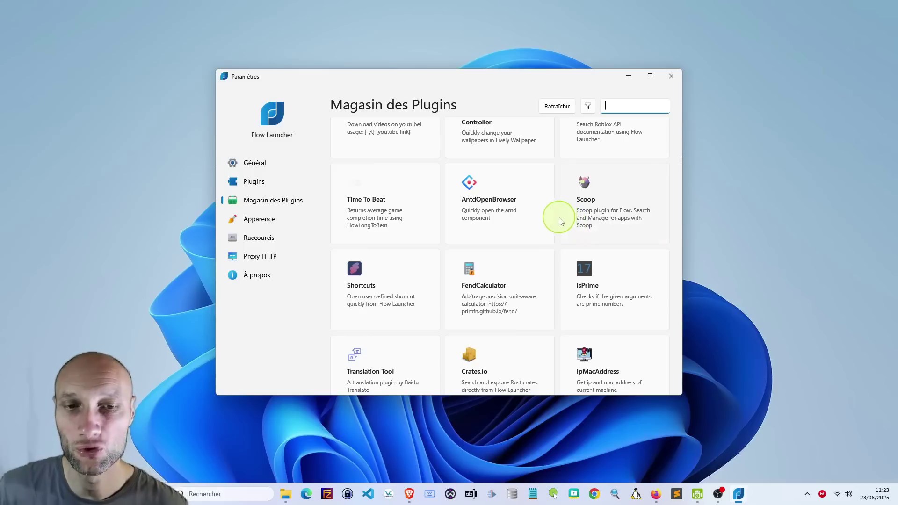
scroll(529, 221, down, 2)
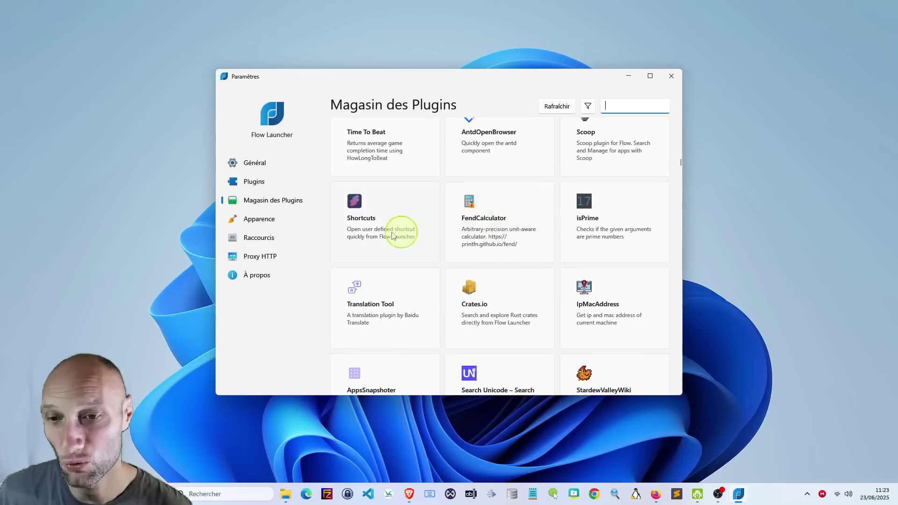
- Preview the appearance themes from Blur Black through Discord Dark, and apply the Dracula theme
click(269, 223)
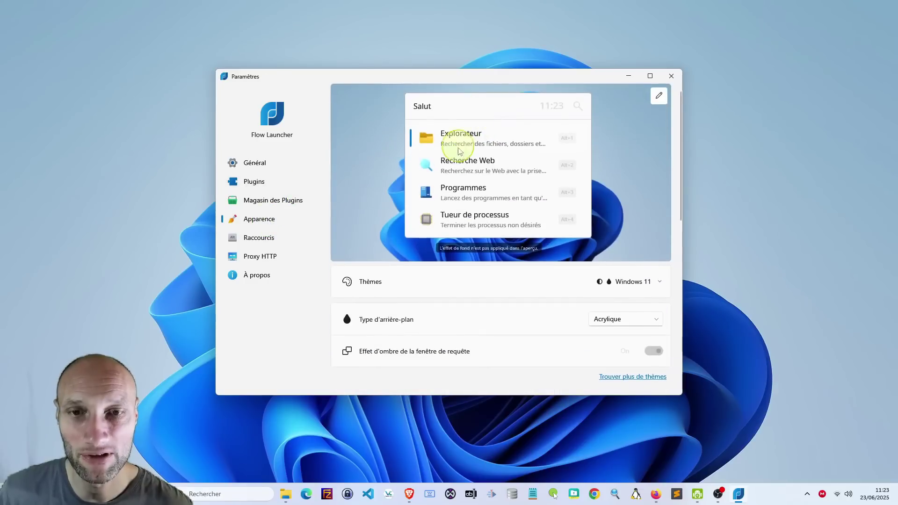
click(660, 282)
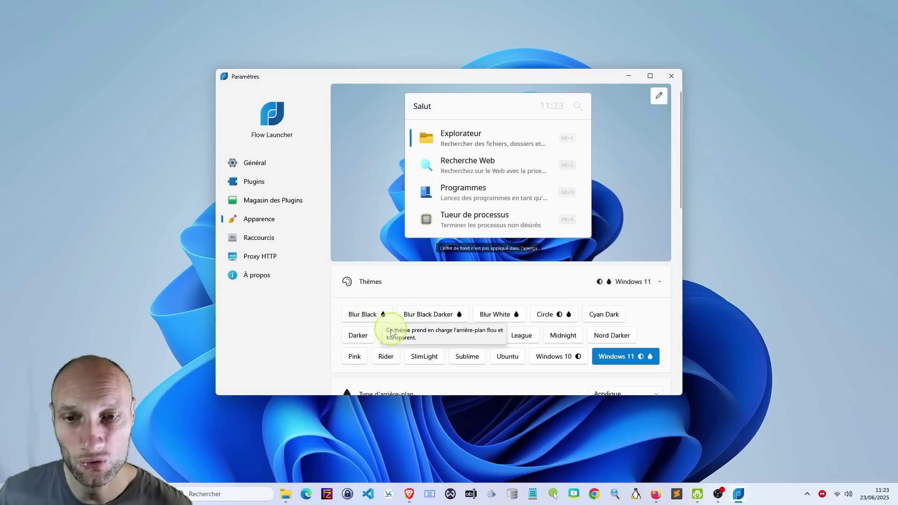
click(364, 314)
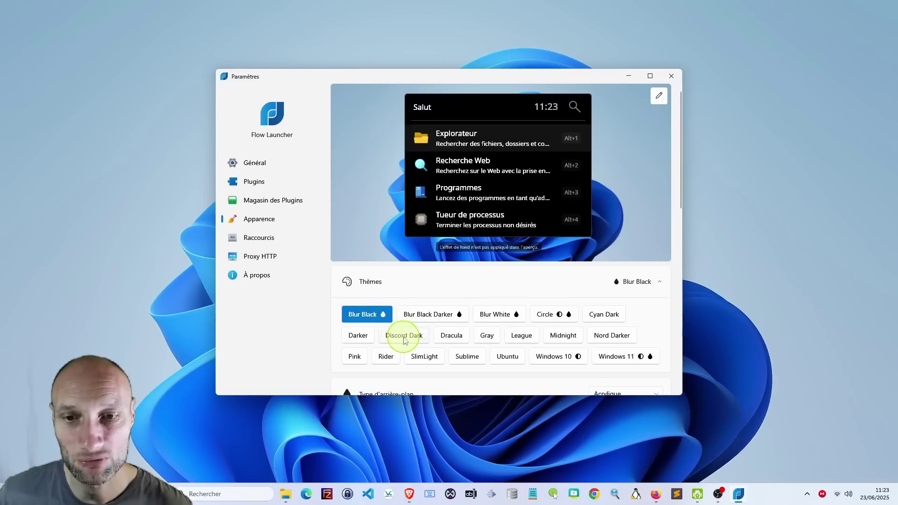
click(427, 313)
click(513, 313)
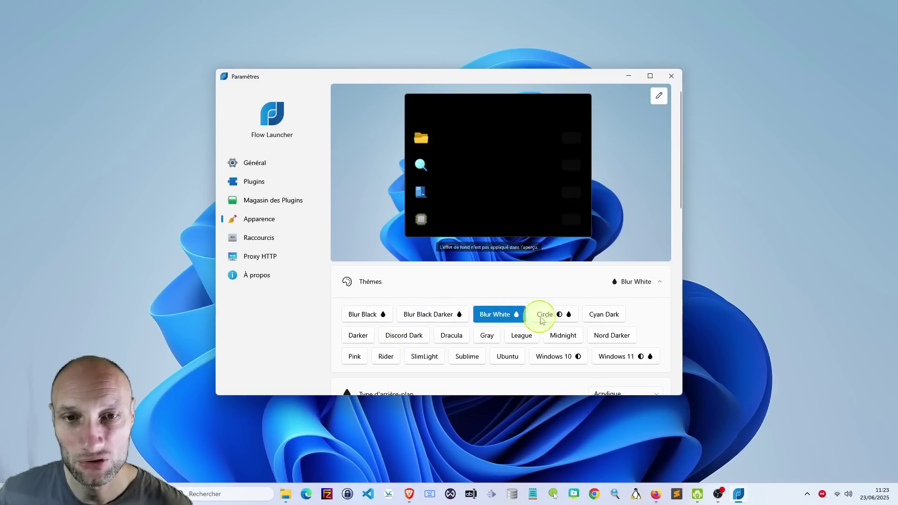
click(557, 315)
click(603, 315)
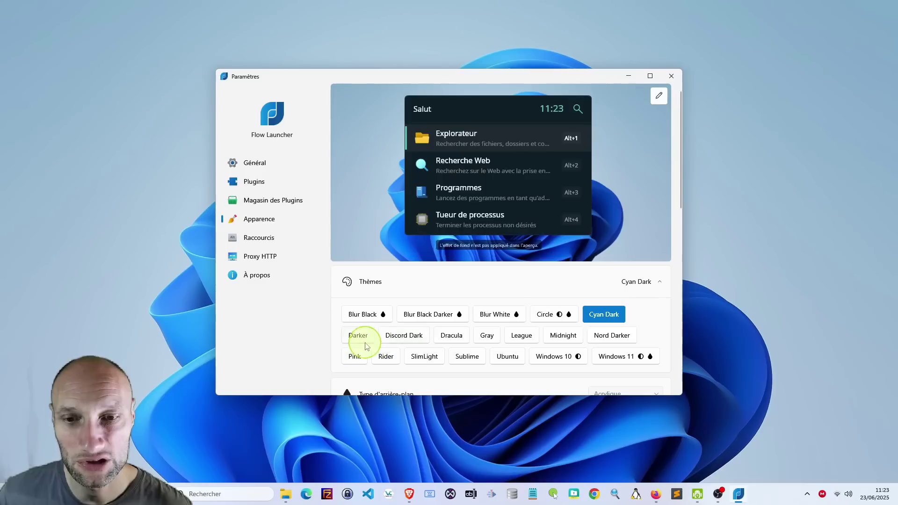
click(358, 335)
click(408, 342)
click(451, 336)
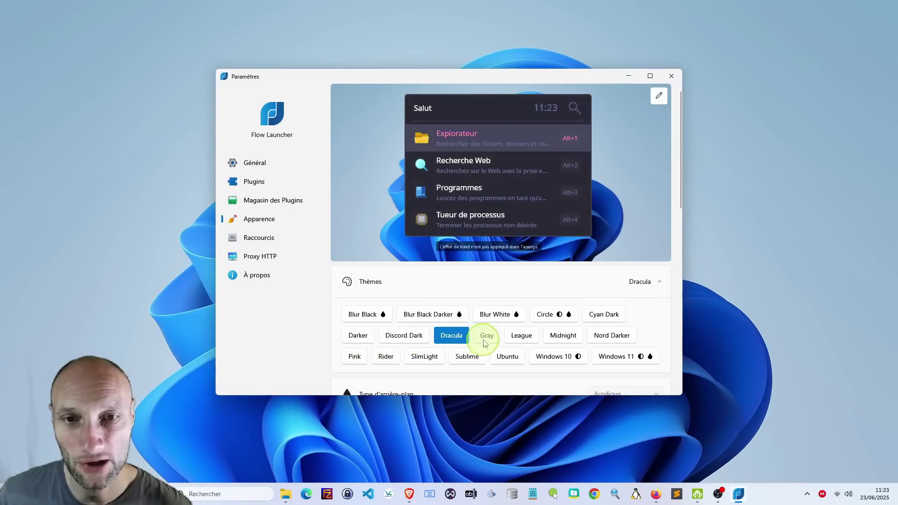
- Turn off the sound effect (Effet Sonore) played when the search window opens, in the appearance settings
scroll(500, 309, down, 2)
scroll(496, 315, down, 1)
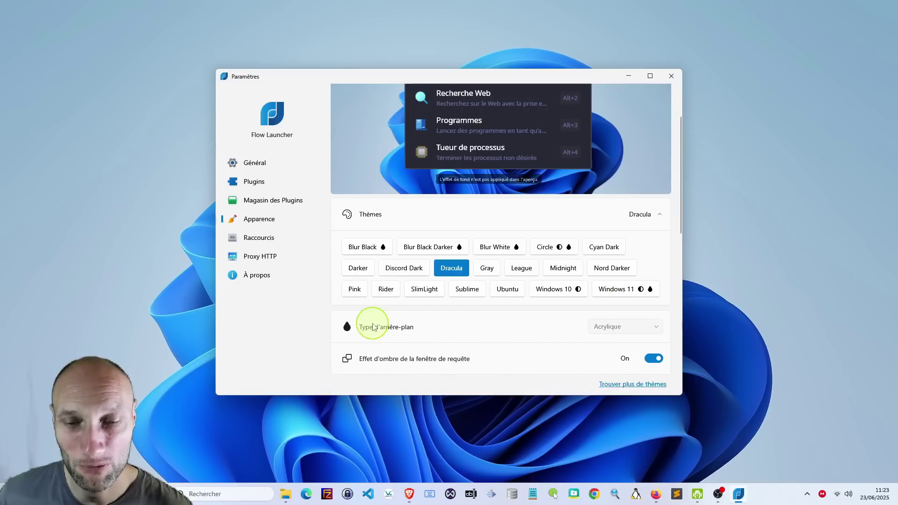
scroll(412, 327, down, 3)
scroll(608, 304, down, 4)
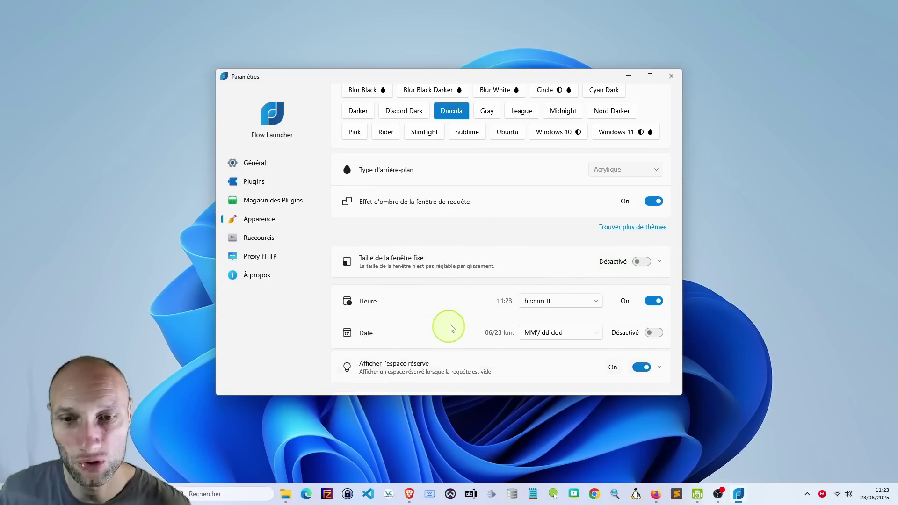
scroll(451, 323, down, 4)
scroll(557, 196, down, 1)
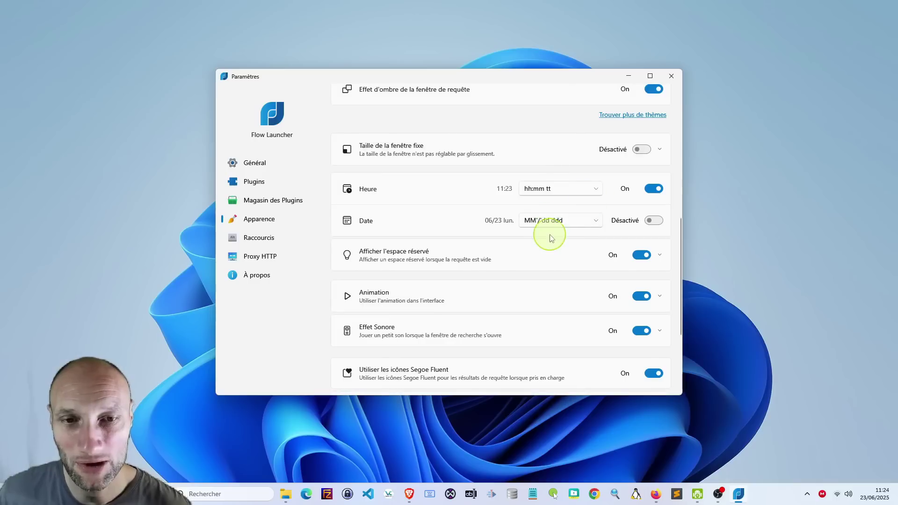
scroll(552, 232, down, 3)
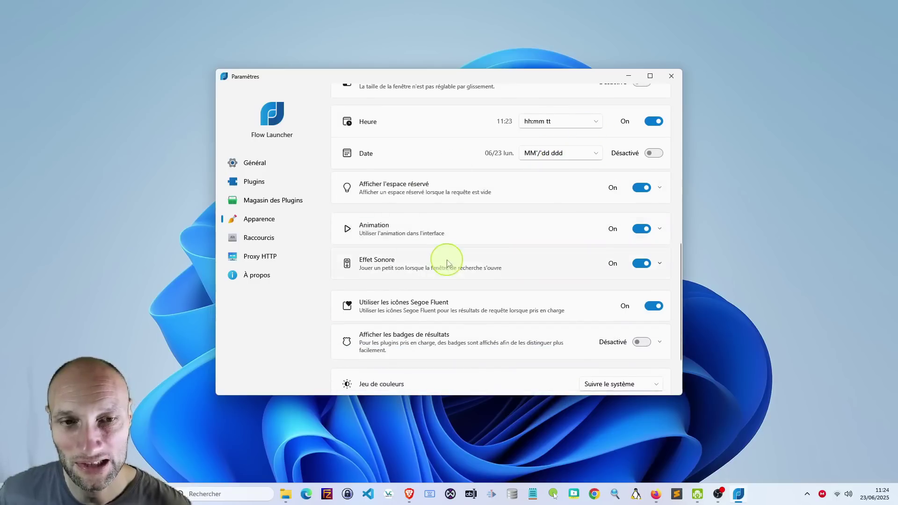
click(644, 270)
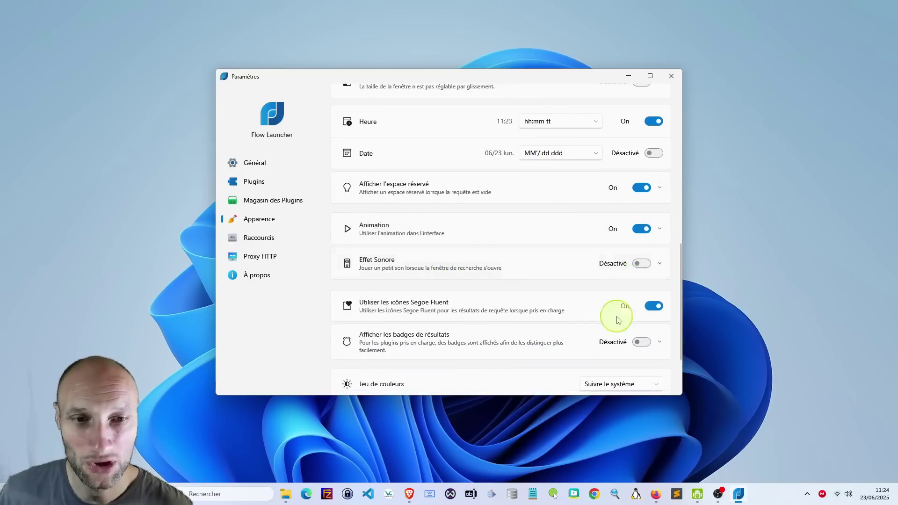
- Examine the remaining appearance options down to the themes folder, and return to the theme preview
scroll(393, 254, down, 2)
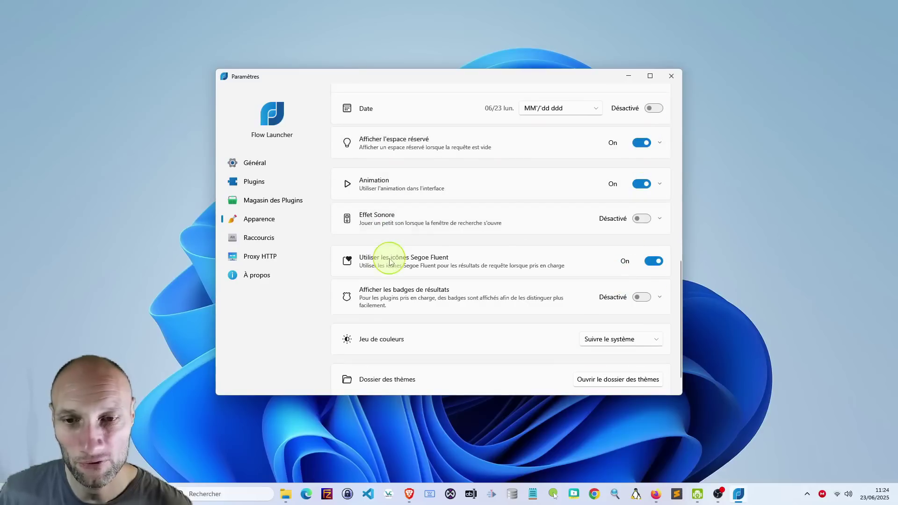
scroll(537, 295, down, 1)
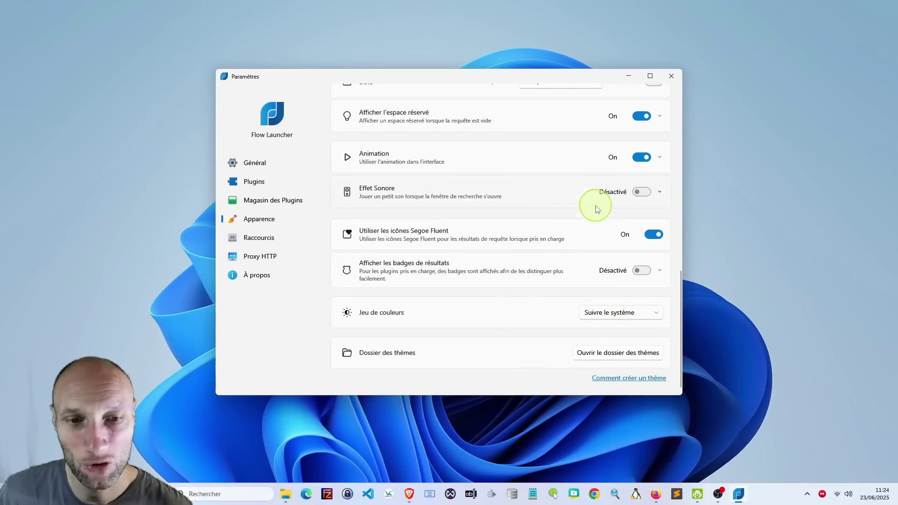
scroll(596, 205, up, 14)
scroll(606, 220, up, 7)
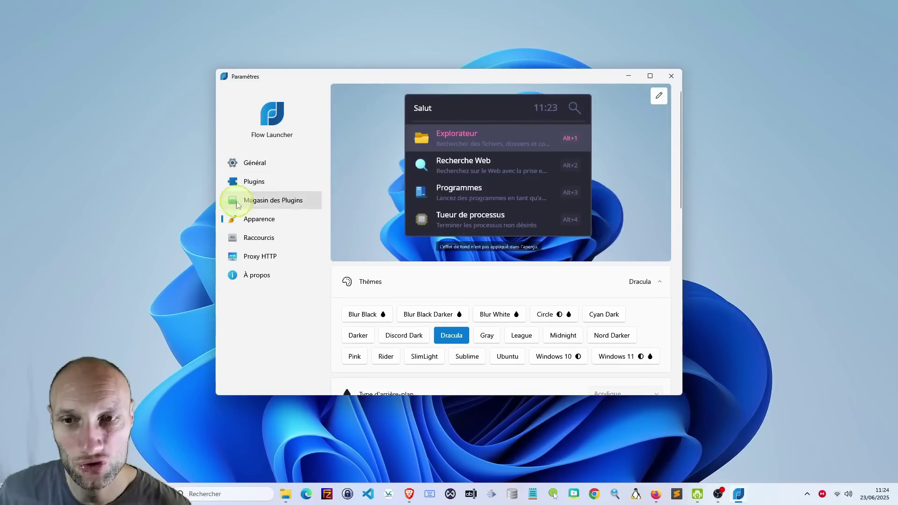
- Examine the keyboard shortcut settings down to Built-in Shortcut, checking the hidden notification-area icons along the way
click(258, 241)
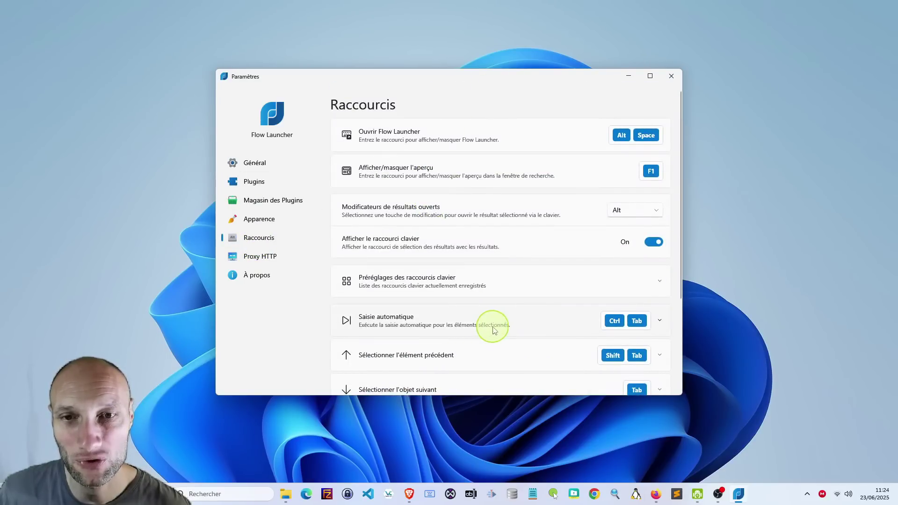
scroll(493, 330, down, 1)
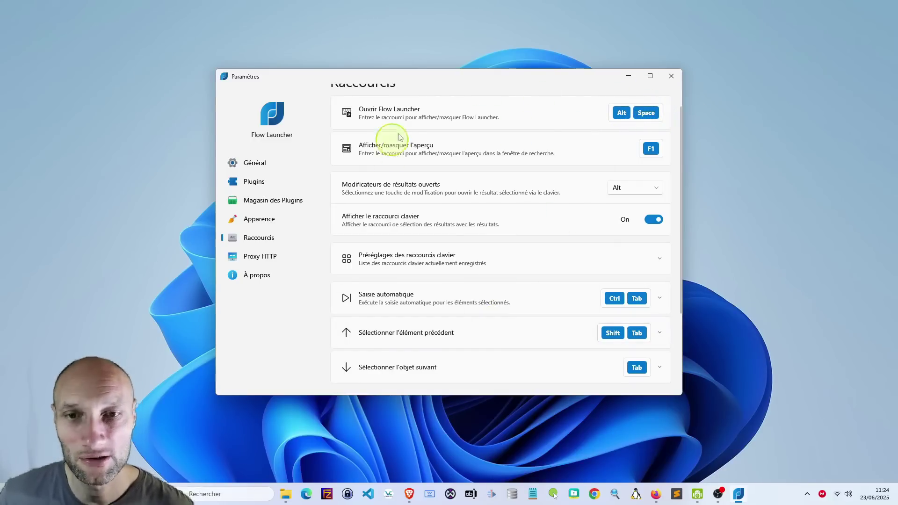
click(808, 495)
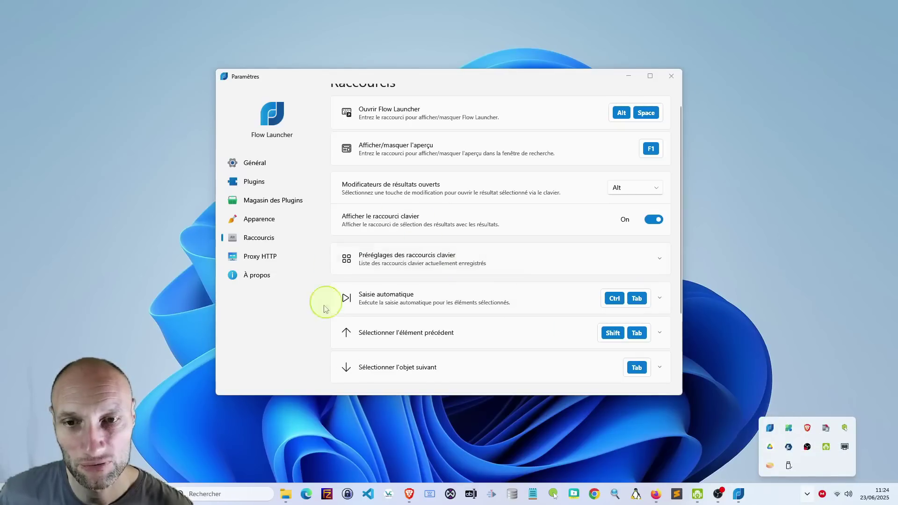
click(311, 322)
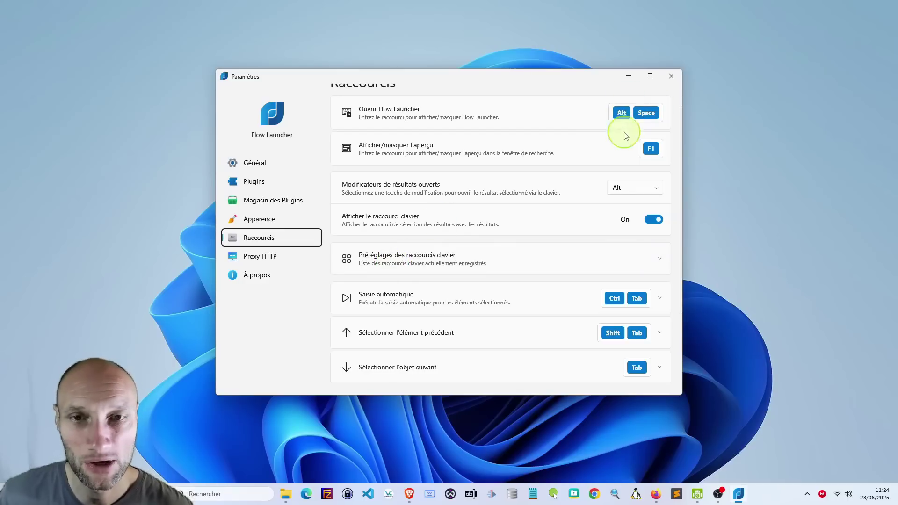
scroll(510, 163, down, 1)
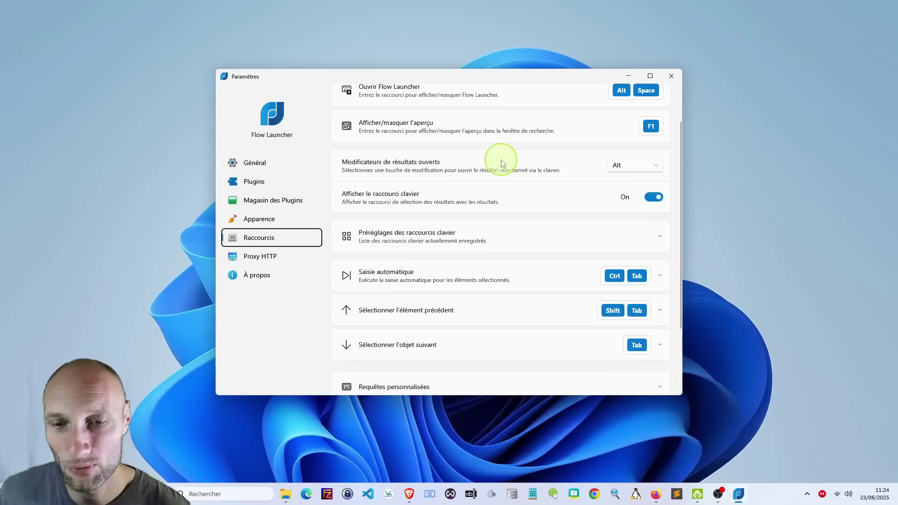
scroll(502, 164, down, 4)
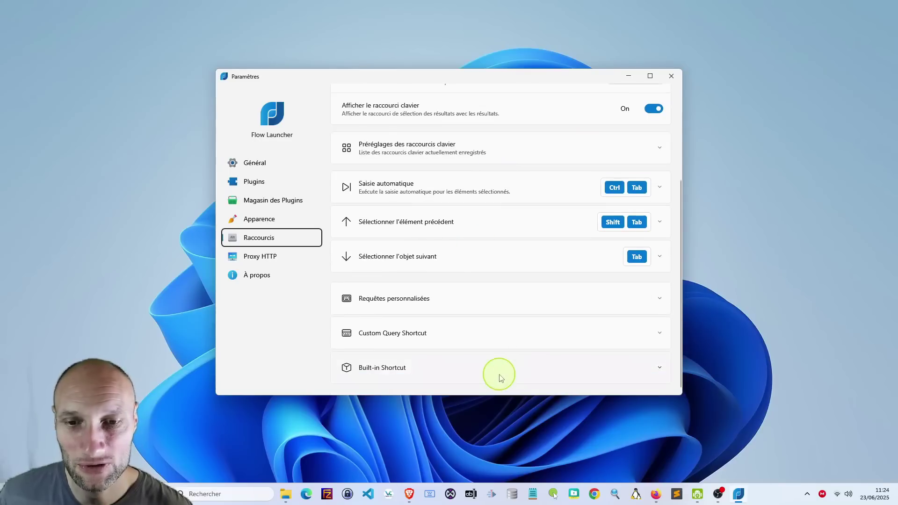
- Review the HTTP proxy settings and the À propos page with its version and development tools
click(276, 256)
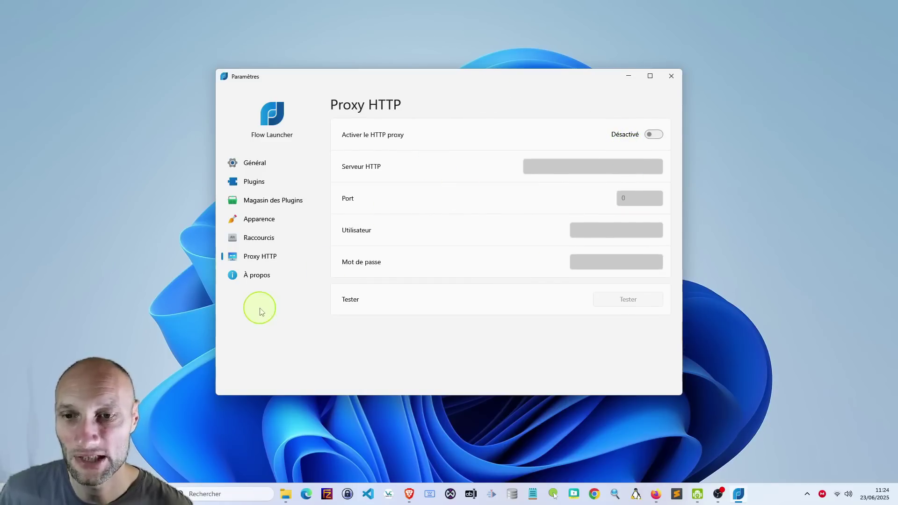
click(270, 276)
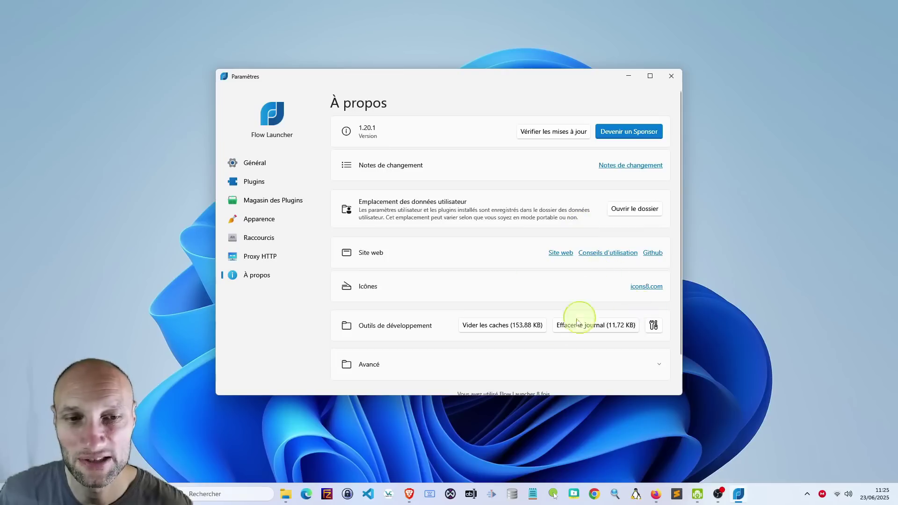
- Review the Avancé options (log level and window font) on the À propos page, and close the settings window
scroll(483, 348, down, 1)
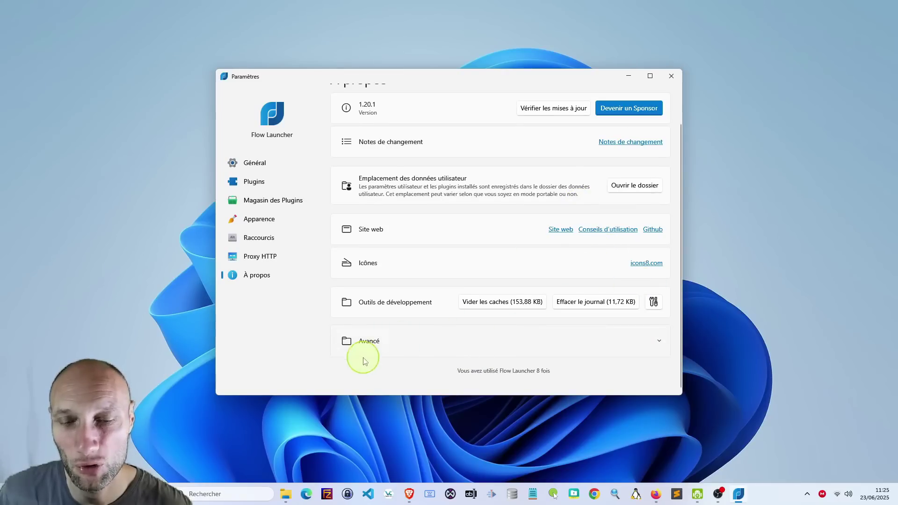
click(660, 340)
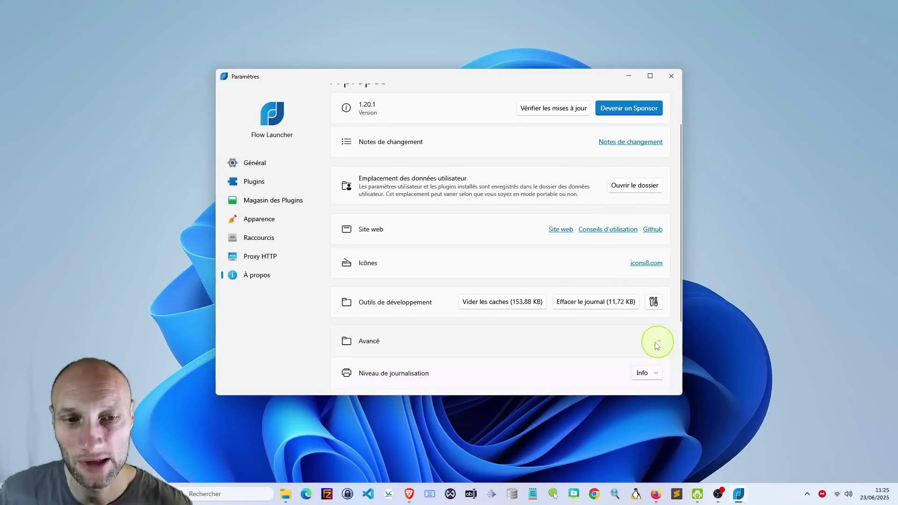
scroll(529, 322, down, 3)
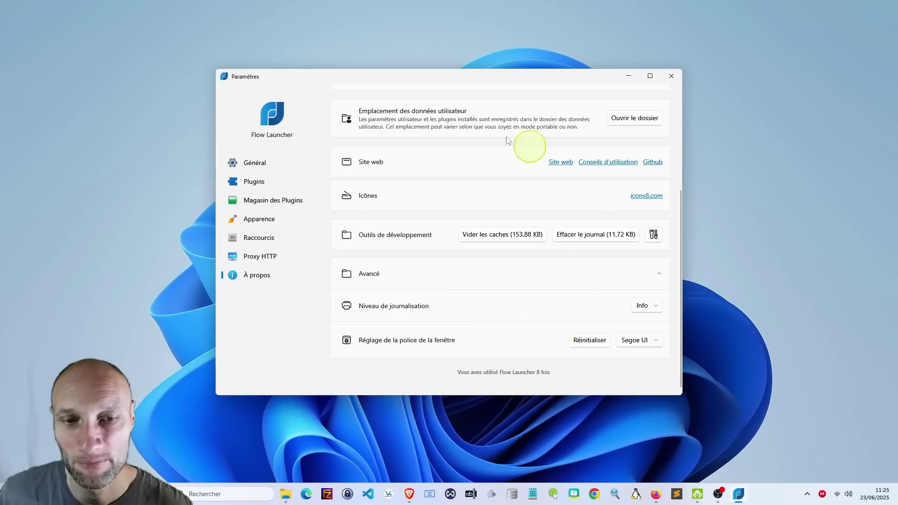
scroll(463, 282, up, 2)
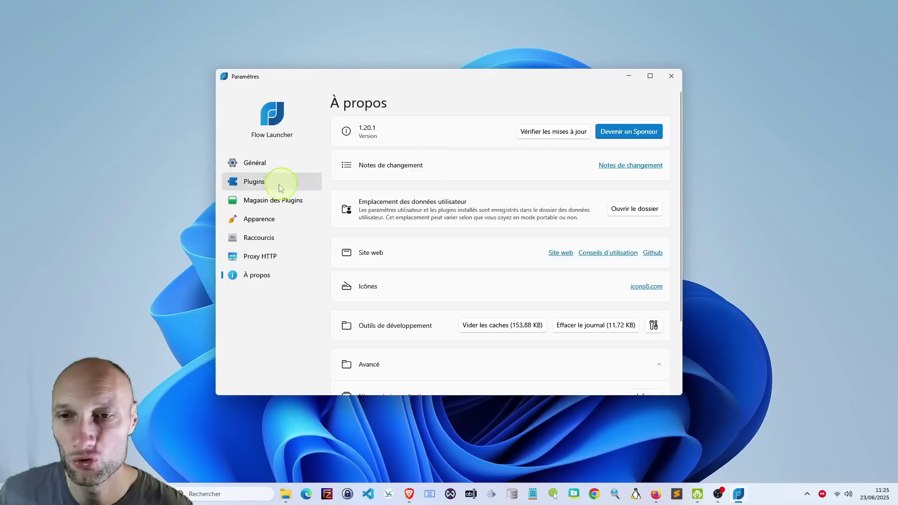
click(675, 82)
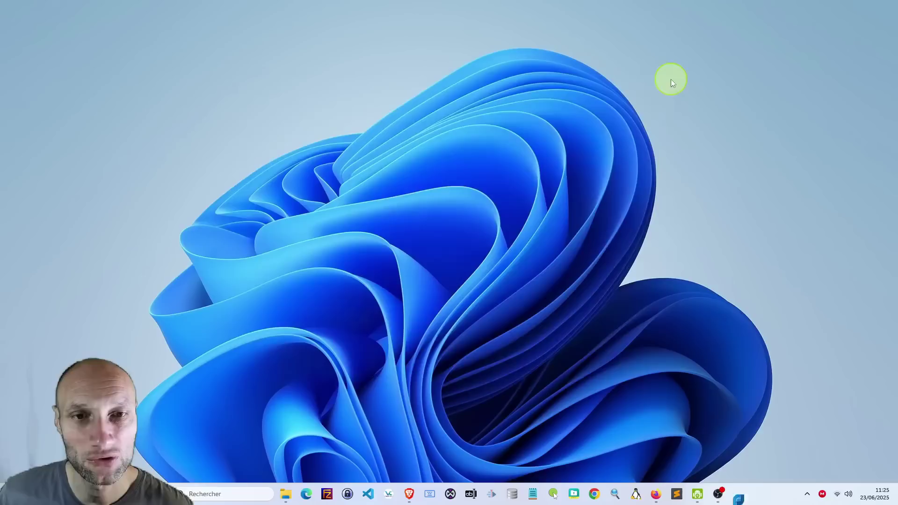
- Open the Flow Launcher search window, calculate 12+12 in it, and clear the query
key(alt+space)
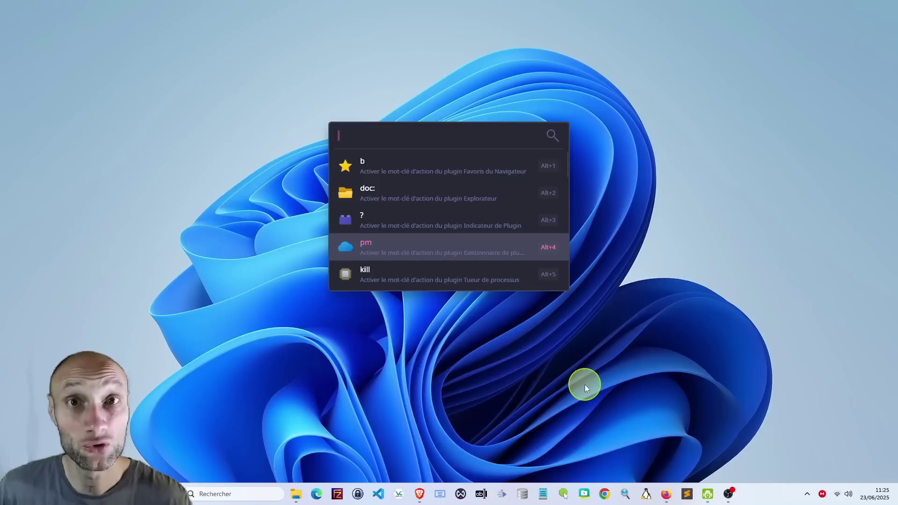
text(12+12)
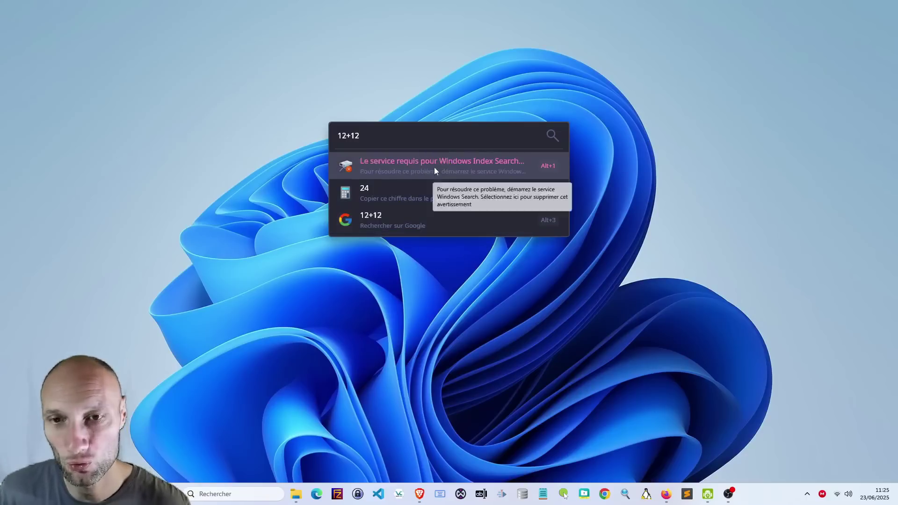
key(BackSpace)
key(BackSpace)
key(BackSpace)
key(BackSpace)
key(BackSpace)
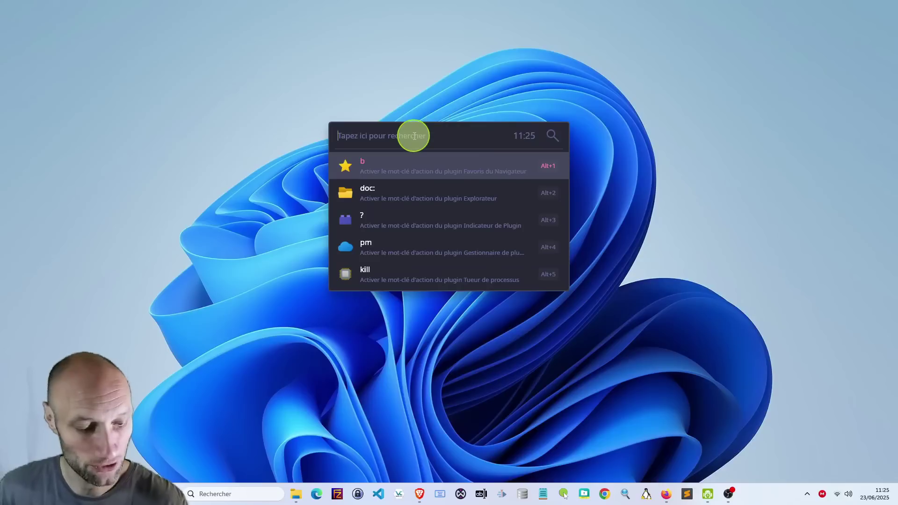
- Search the launcher for 121, check the entries offered, and empty the search field
text(121)
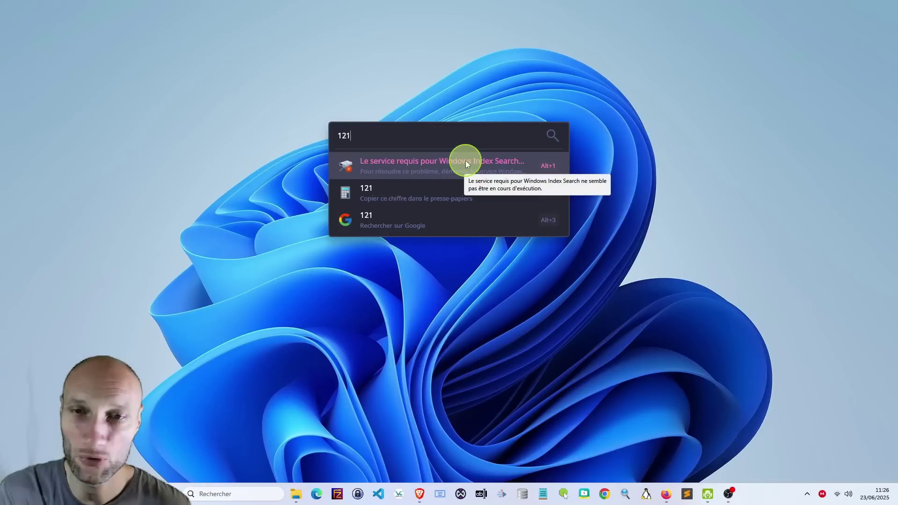
key(BackSpace)
key(BackSpace)
key(BackSpace)
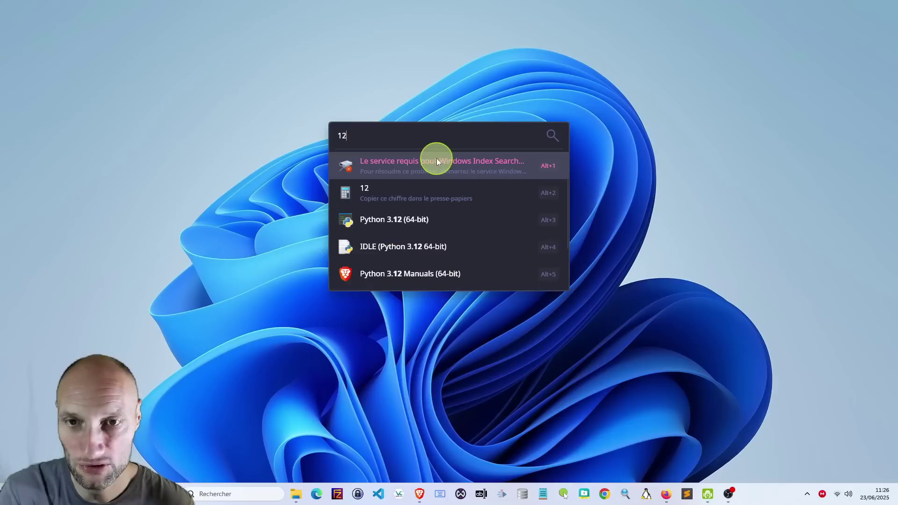
- Search the launcher for img and clear the query
text(img)
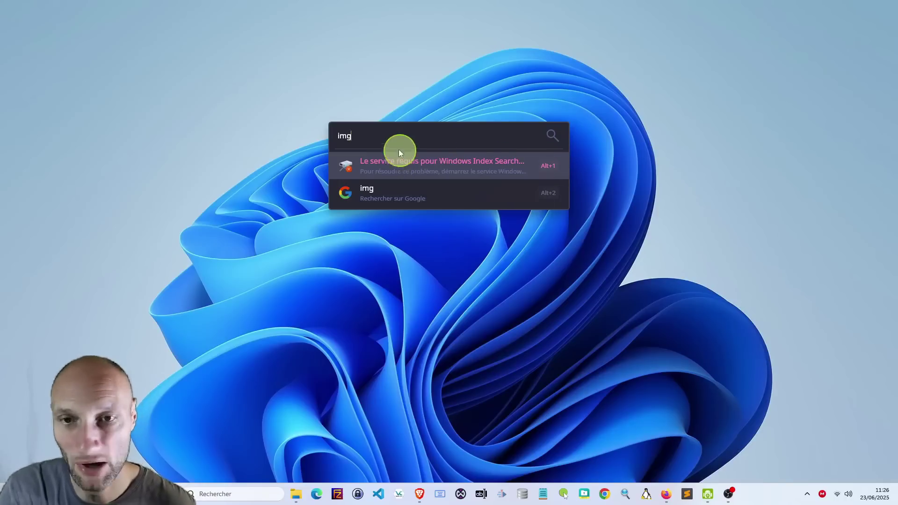
key(BackSpace)
key(BackSpace)
key(BackSpace)
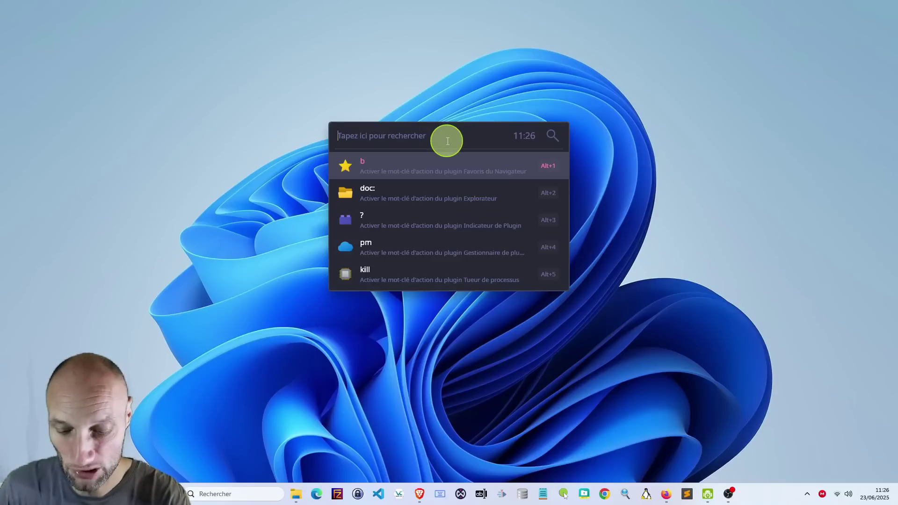
- Run a Google search for "yt Simple&Gratuit" from the launcher, and minimise the browser after viewing the results
text(yt)
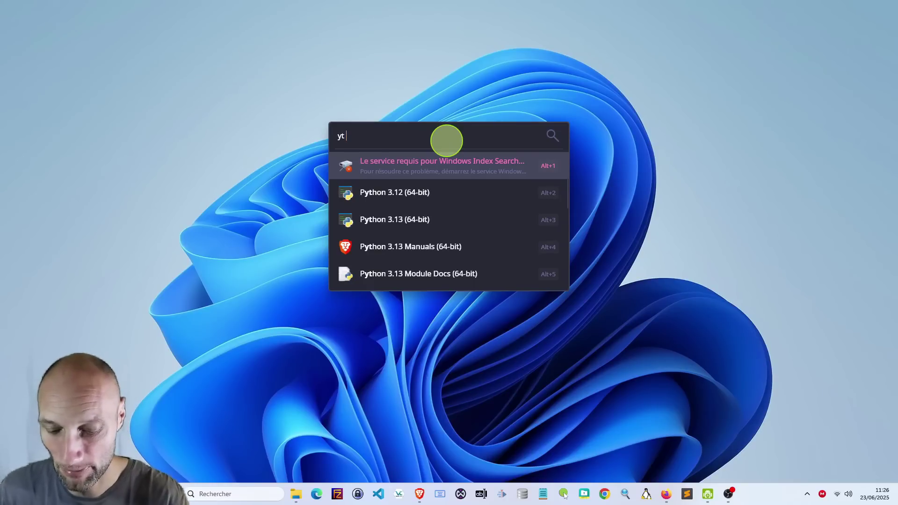
text(Simple)
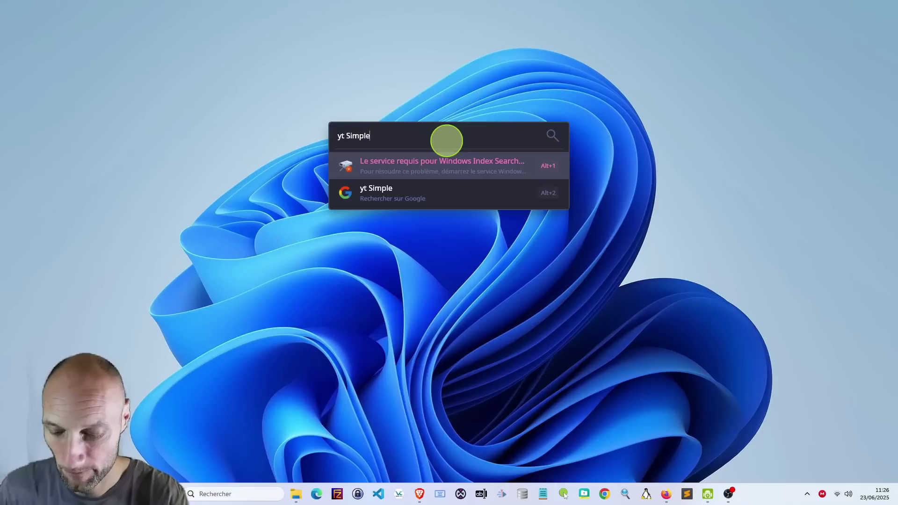
text(&Gratuit)
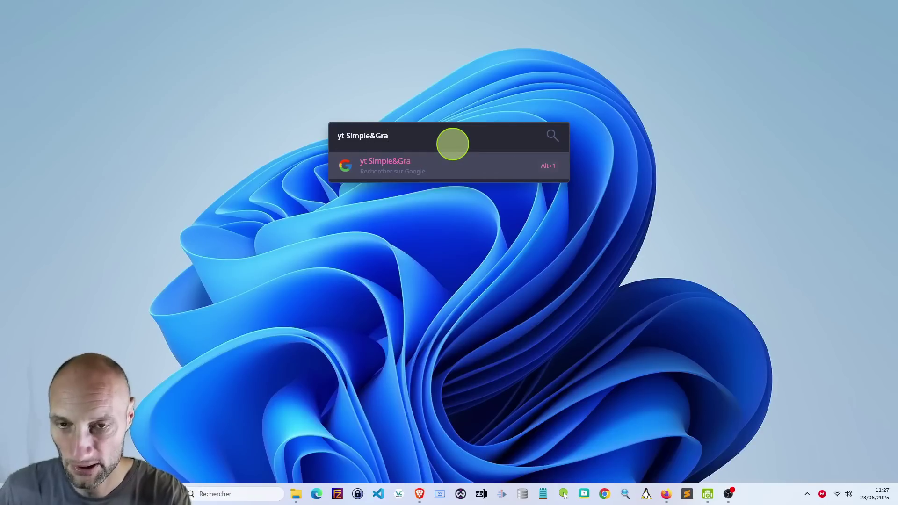
click(397, 161)
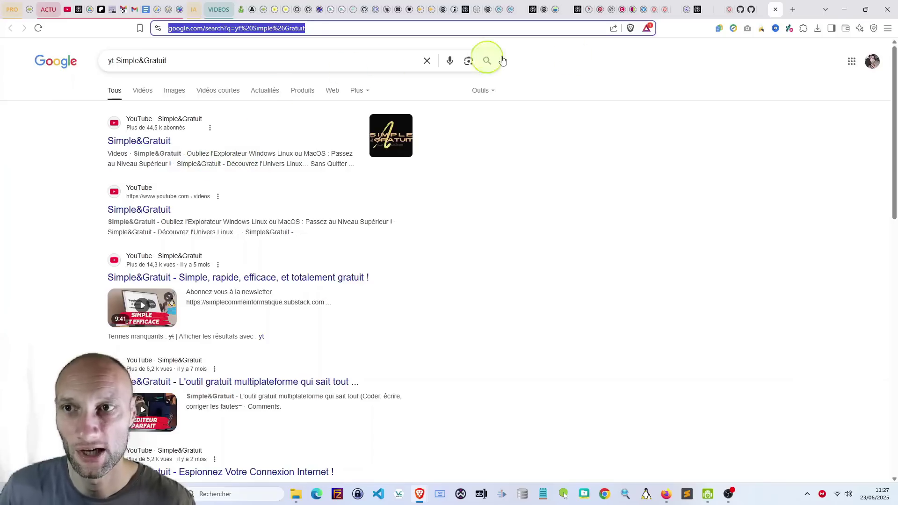
click(844, 9)
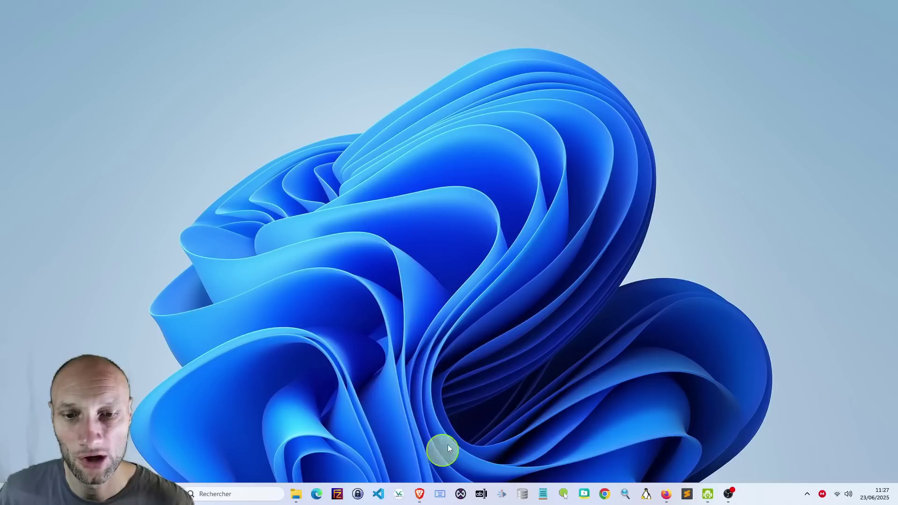
- Look up the system commands offered for "restart" in the launcher, clear the query and dismiss the launcher
key(alt+space)
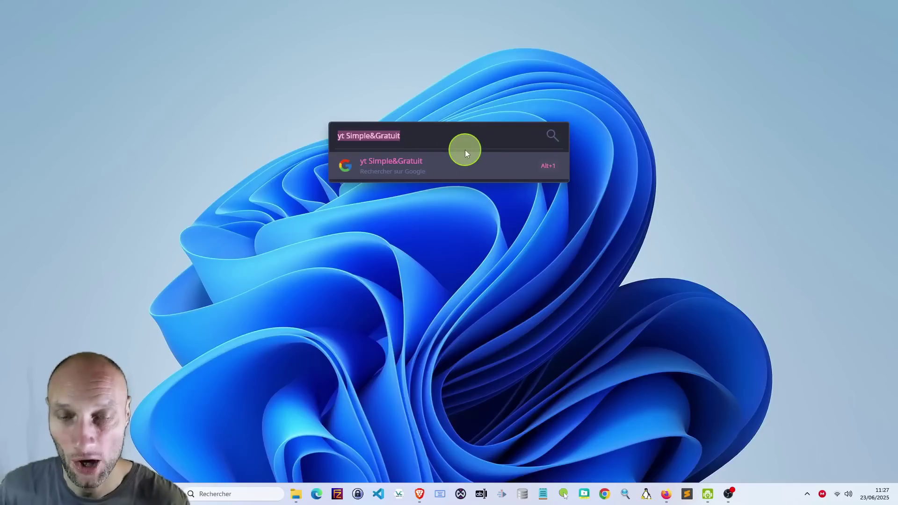
key(BackSpace)
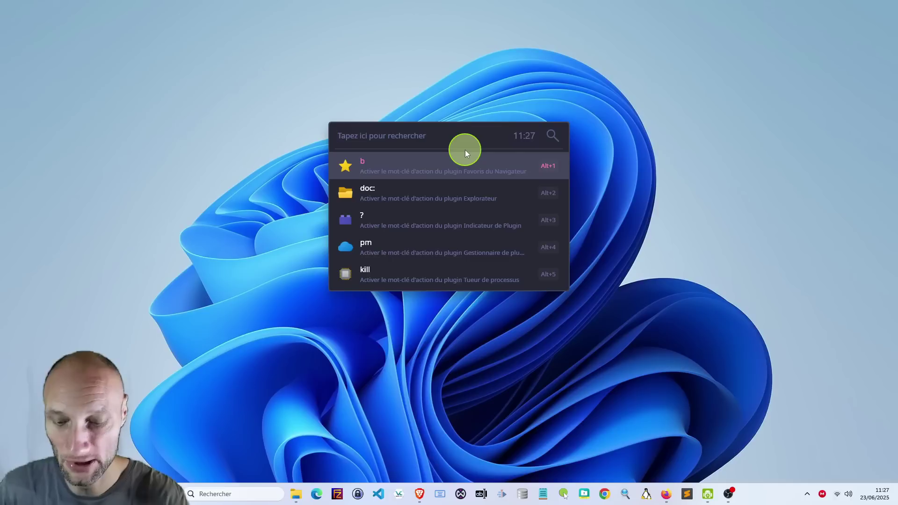
text(restart)
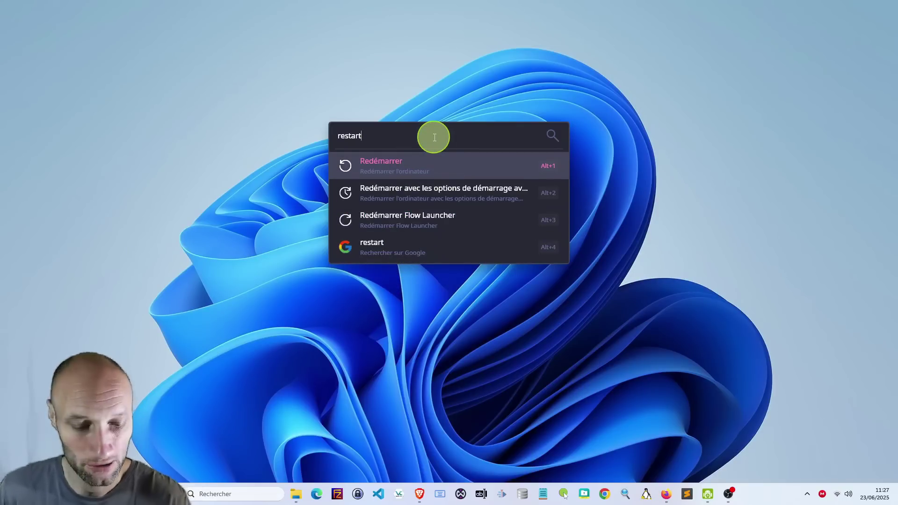
key(BackSpace)
key(BackSpace)
key(BackSpace)
key(BackSpace)
key(BackSpace)
key(BackSpace)
key(BackSpace)
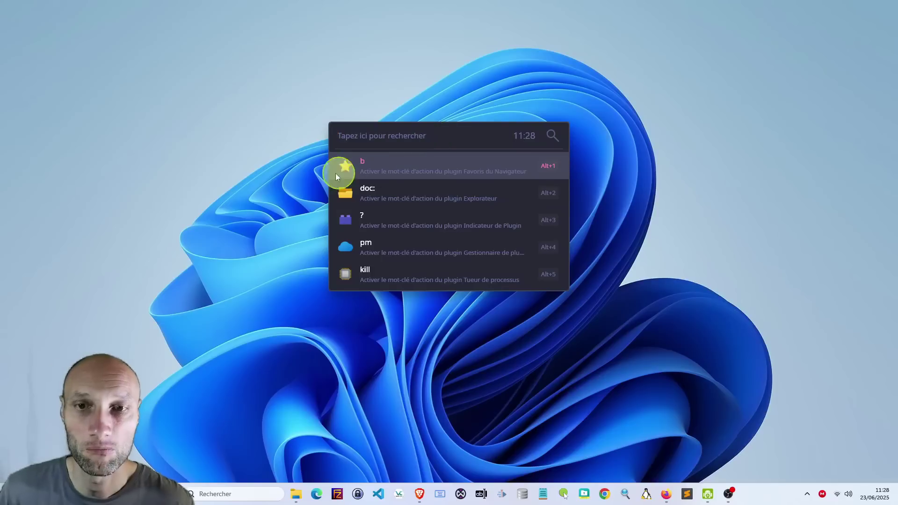
click(271, 185)
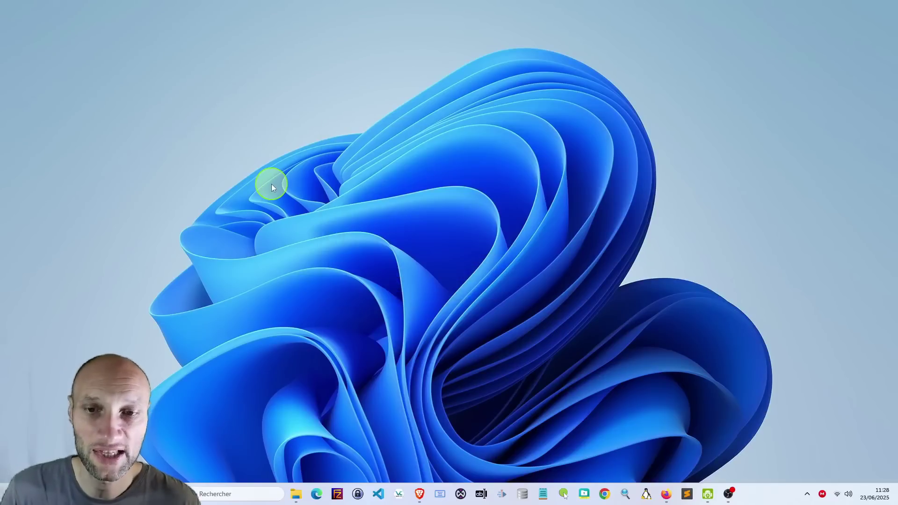
- Search for "restart" in the Windows taskbar search for comparison, and close the results
click(227, 494)
text(restart)
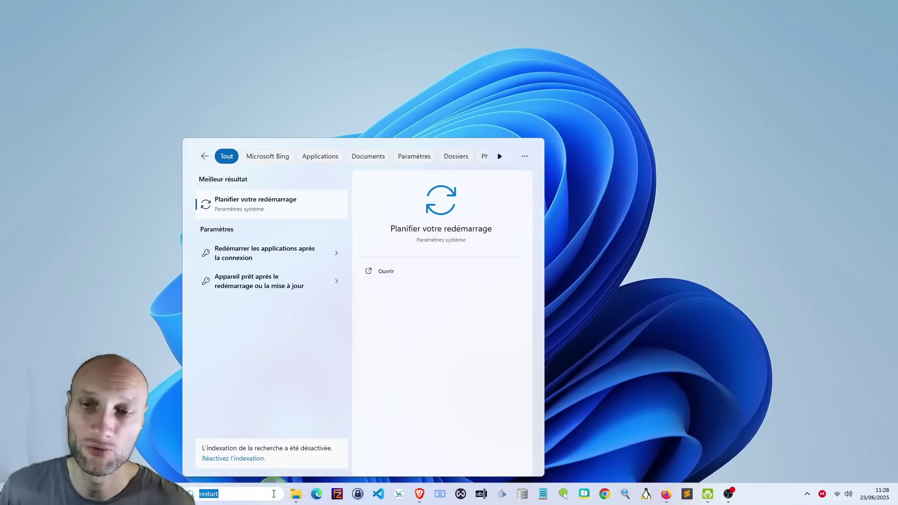
click(663, 321)
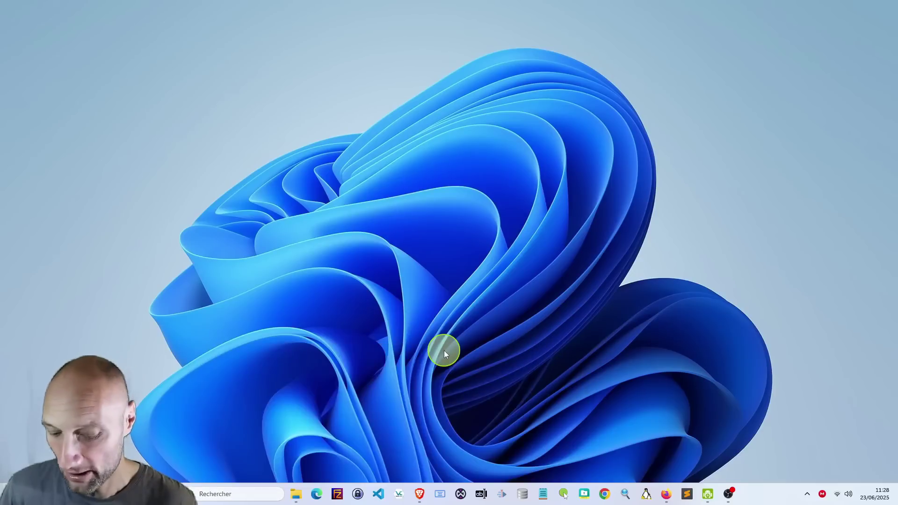
- Run the shell command "> Get-Process" from the Flow Launcher search window
key(alt+space)
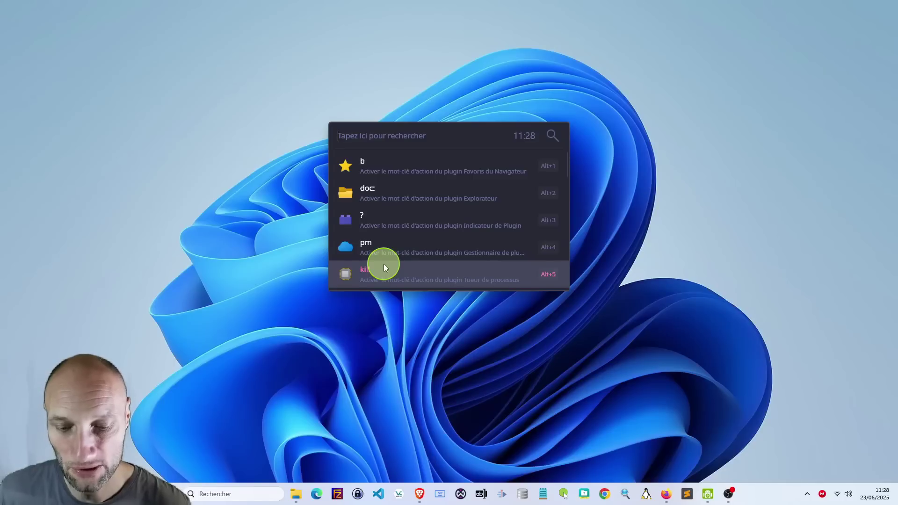
text(>)
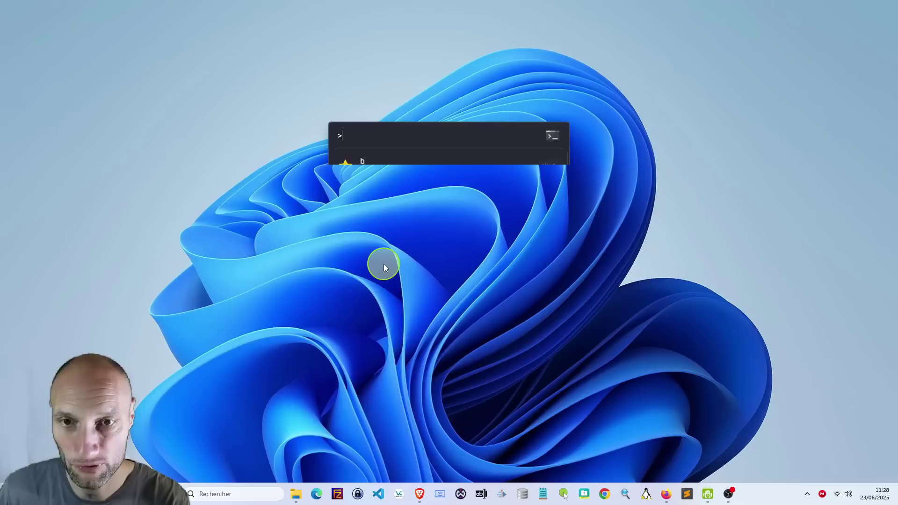
text( G)
key(BackSpace)
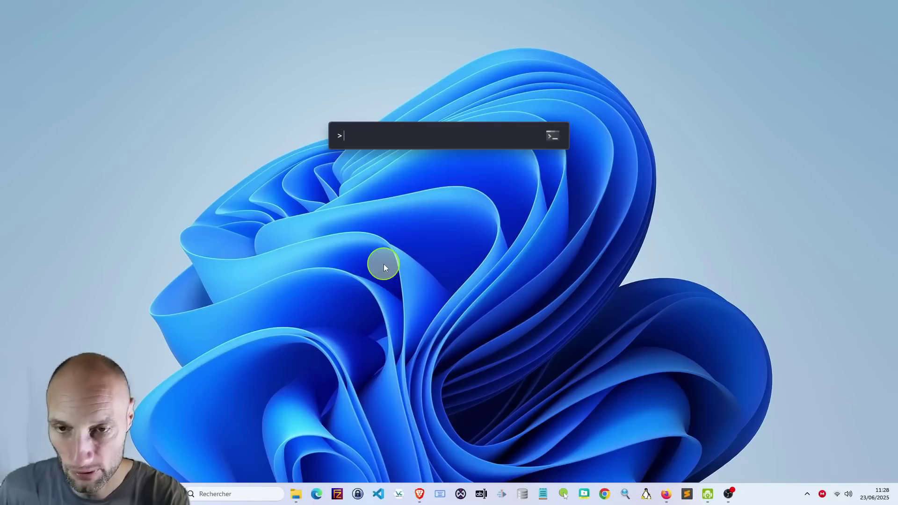
text(Get)
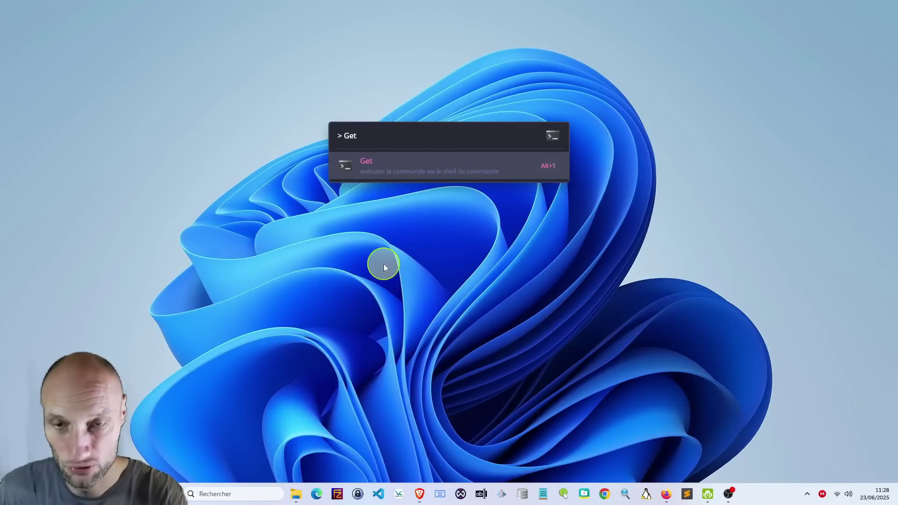
text(-Process)
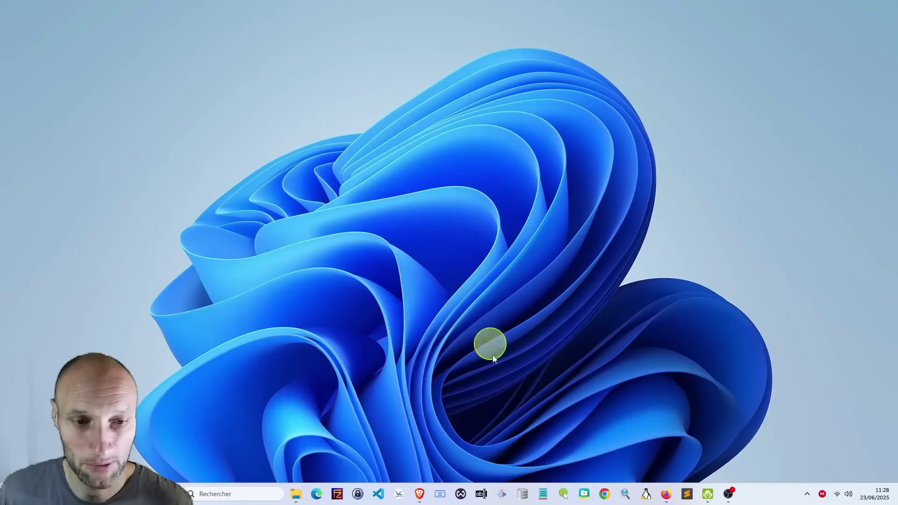
- Reopen the launcher, shorten the shell query to "> Get-" to check the command history, and clear it
key(alt+space)
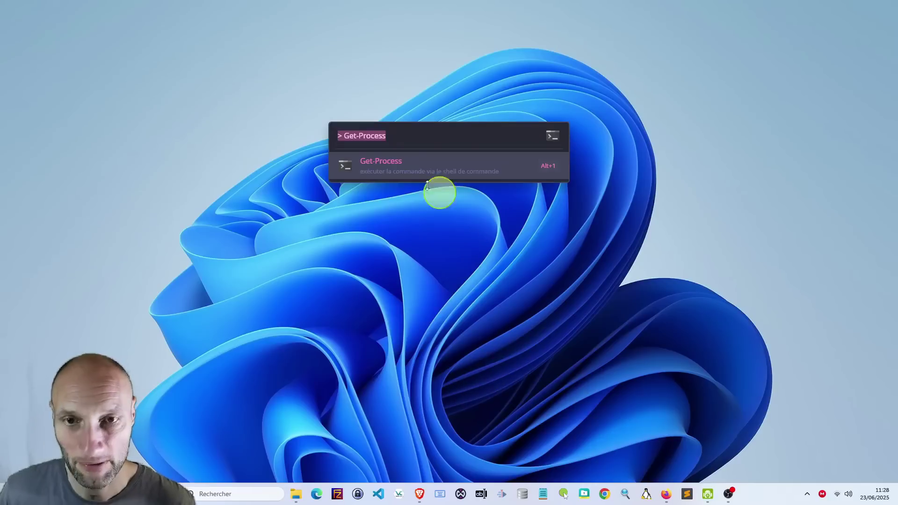
drag(409, 135, 359, 133)
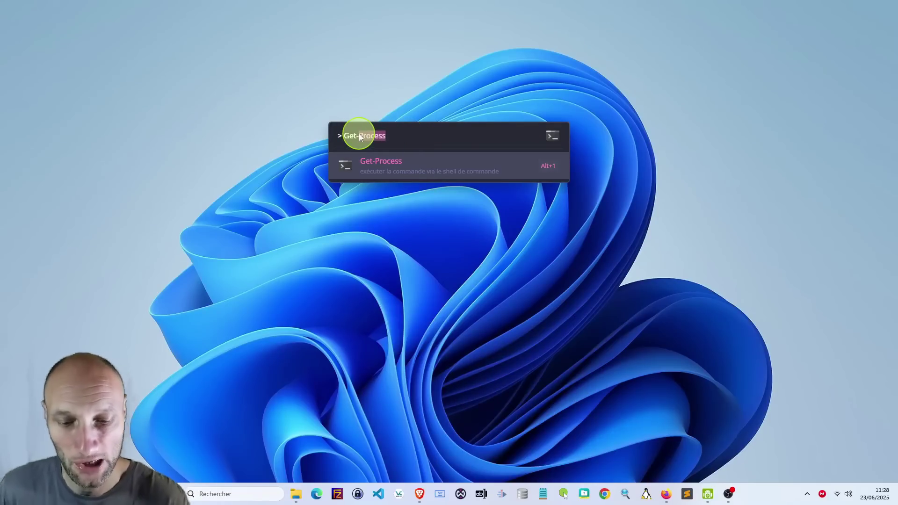
key(BackSpace)
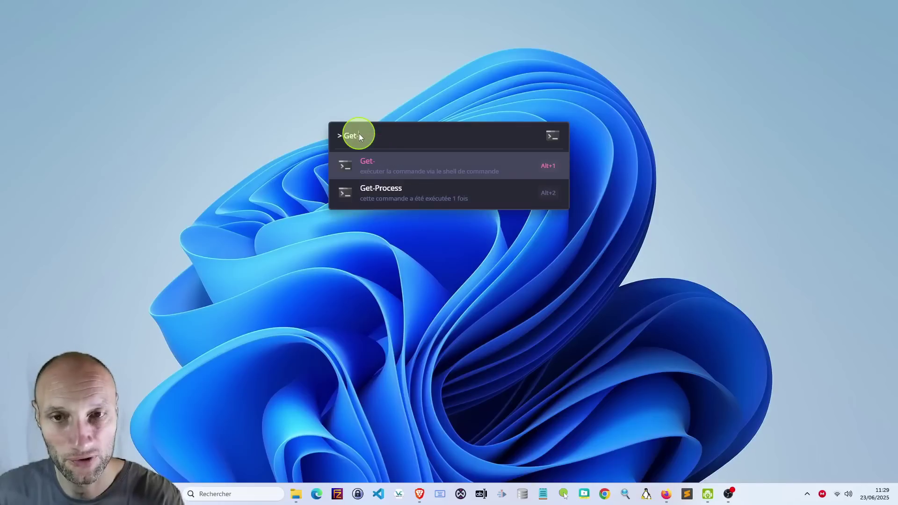
key(BackSpace)
key(BackSpace)
key(BackSpace)
key(BackSpace)
key(BackSpace)
key(BackSpace)
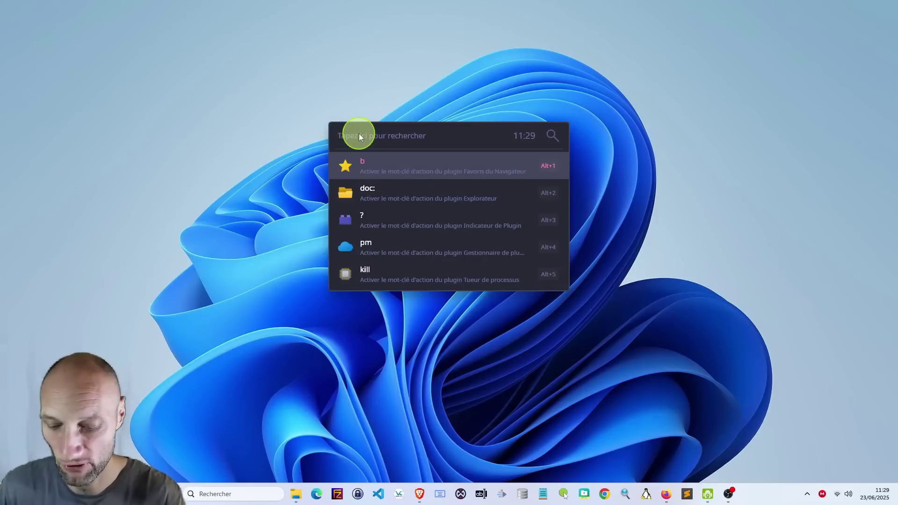
- Enter the query "spotify play" in the launcher to check the suggestions, and clear it
text(spo)
text(ify)
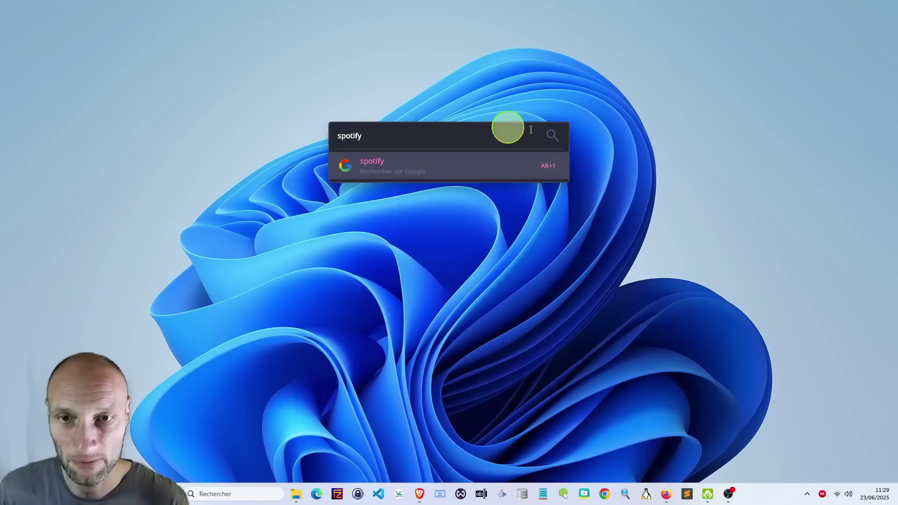
text( play)
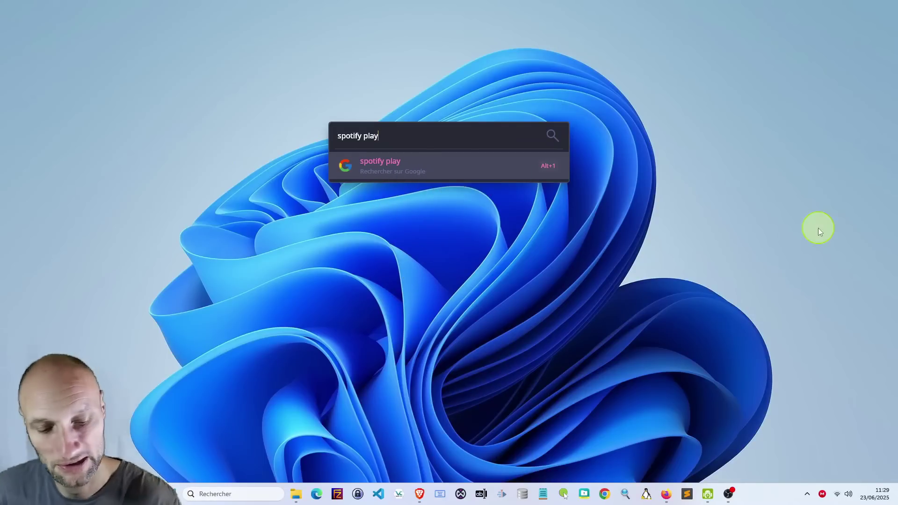
key(BackSpace)
key(BackSpace)
key(BackSpace)
key(BackSpace)
key(BackSpace)
key(BackSpace)
key(BackSpace)
key(BackSpace)
key(BackSpace)
key(BackSpace)
key(BackSpace)
key(BackSpace)
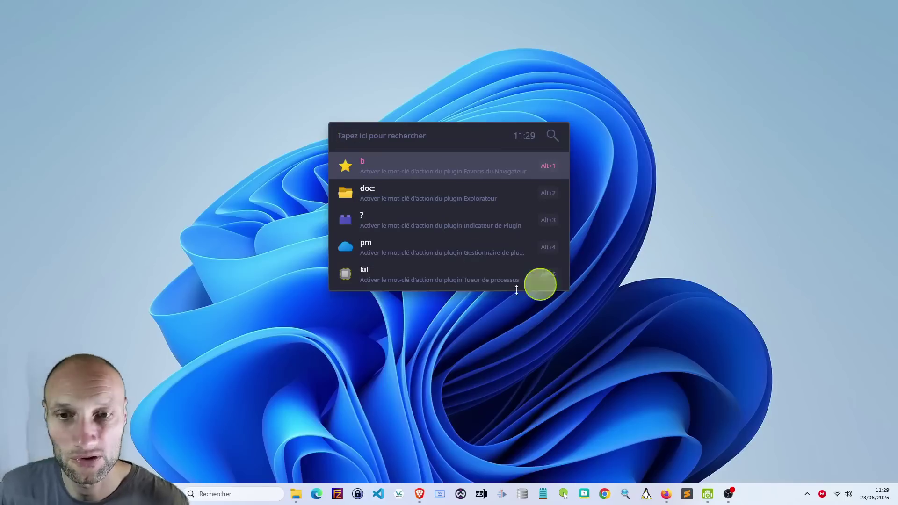